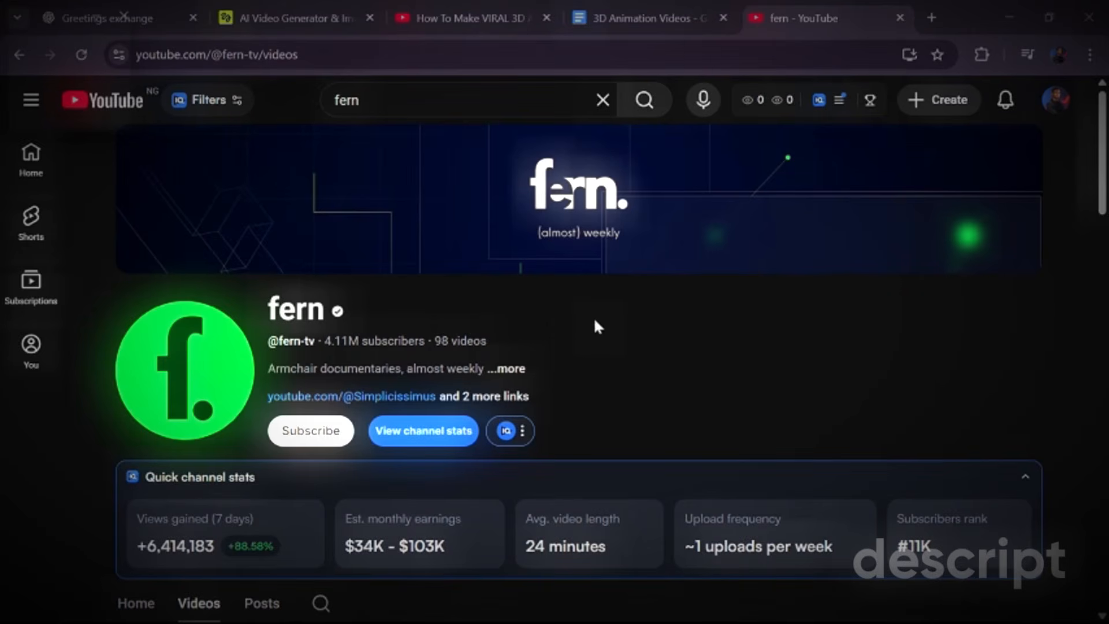
# Step: Examine the fern YouTube channel's quick stats and its latest videos
pyautogui.scroll(-2, 598, 325)
pyautogui.scroll(-5, 598, 324)
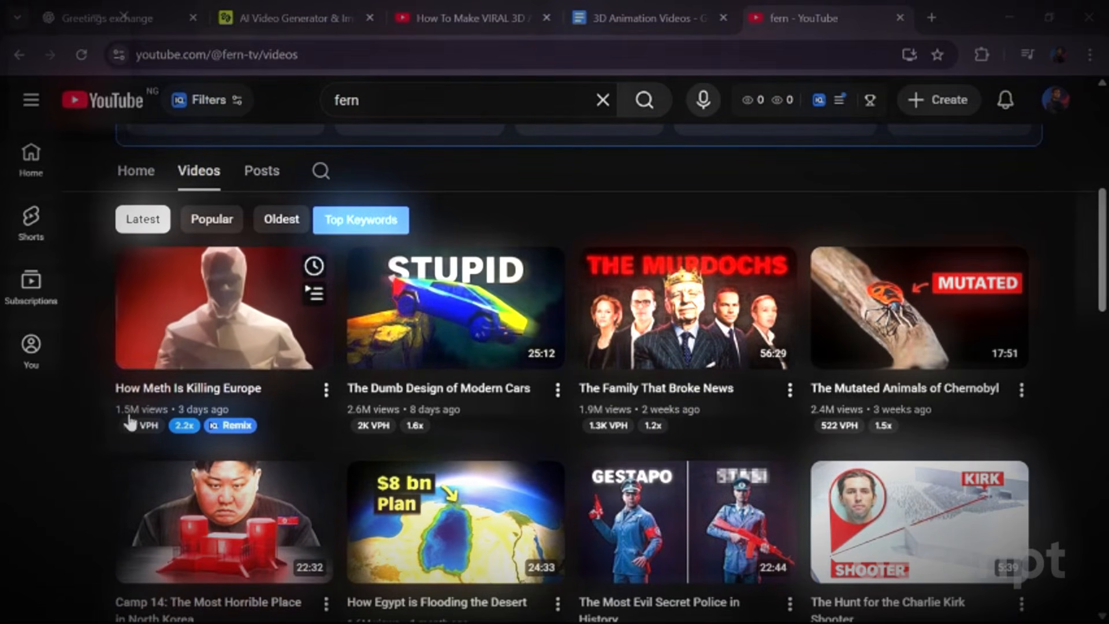
pyautogui.scroll(5, 362, 461)
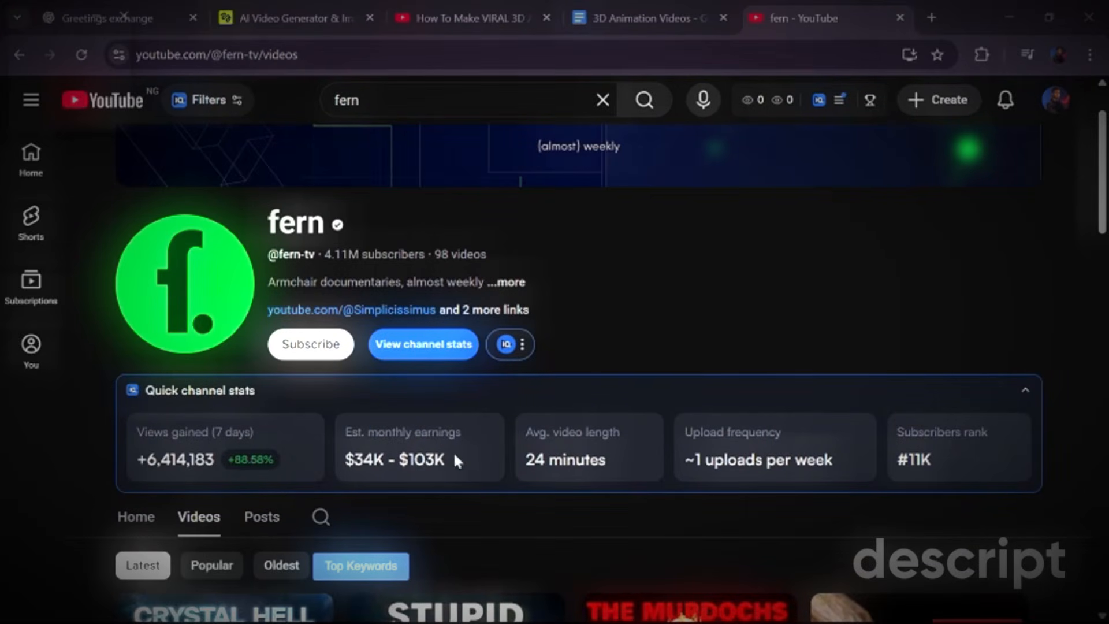
pyautogui.scroll(2, 384, 453)
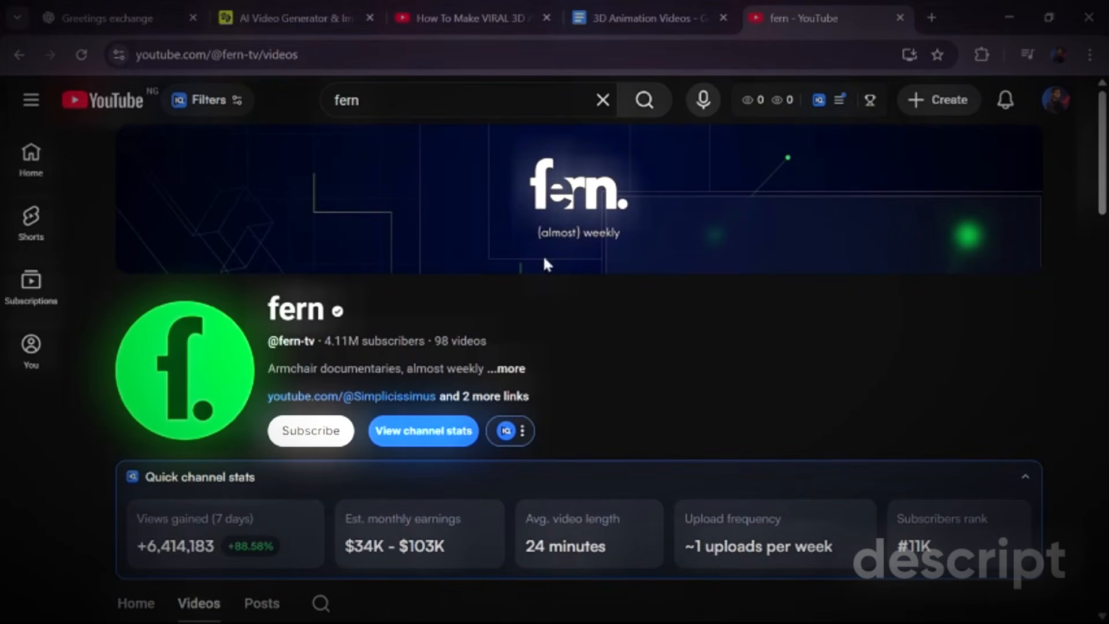
# Step: Copy the YouTube video ideas prompt from the 3D Animation Videos document and submit it in the ChatGPT chat
pyautogui.click(611, 22)
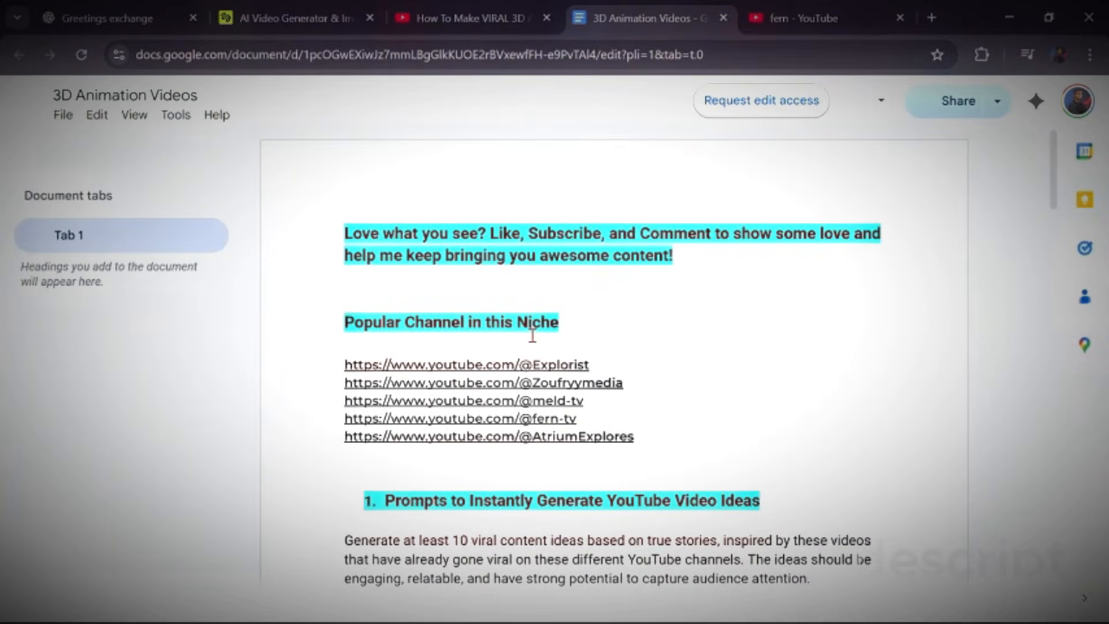
pyautogui.scroll(-6, 624, 441)
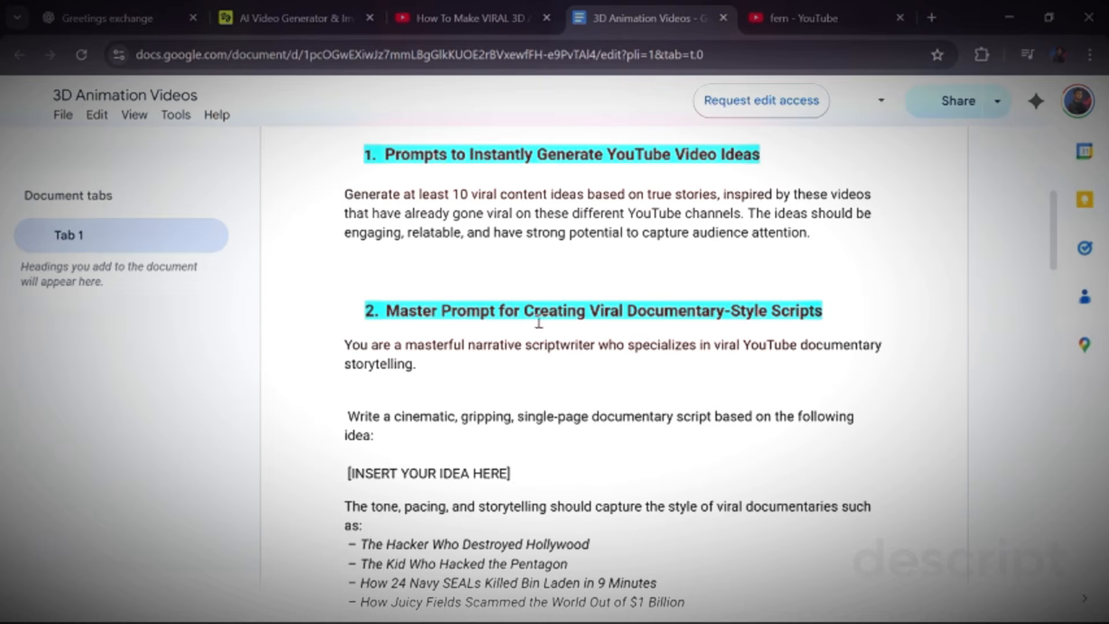
pyautogui.scroll(-3, 507, 405)
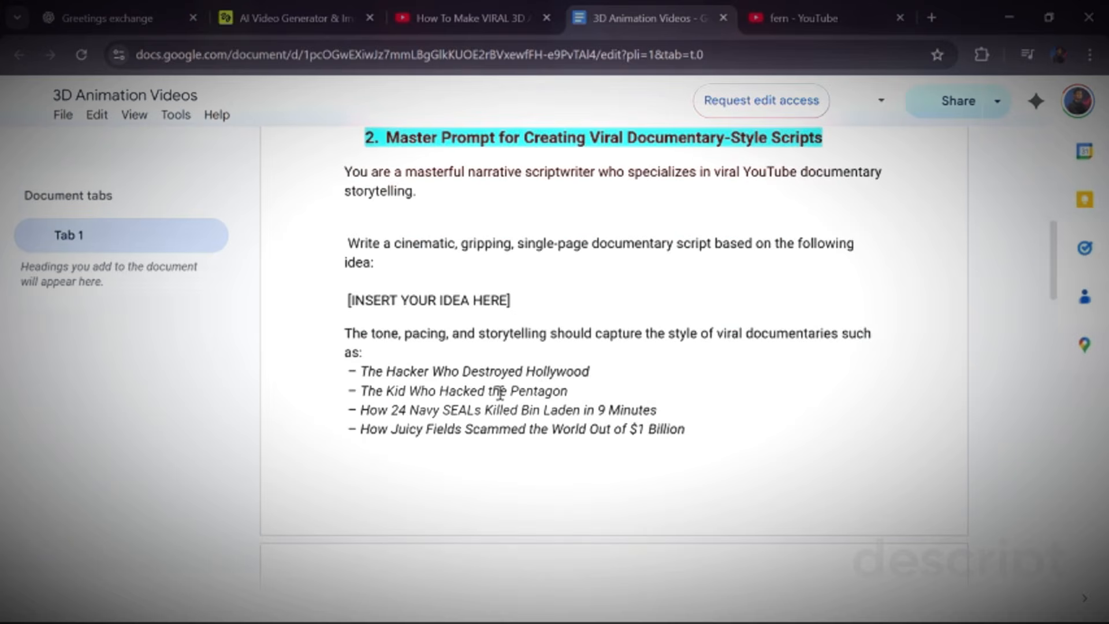
pyautogui.scroll(2, 500, 393)
pyautogui.scroll(3, 500, 391)
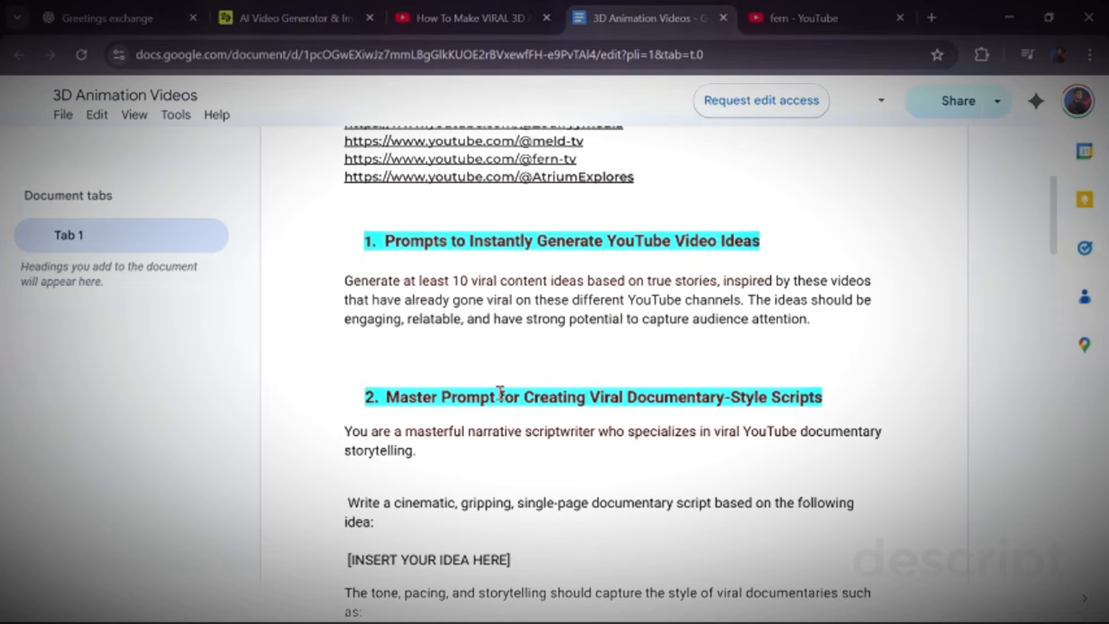
pyautogui.scroll(3, 501, 393)
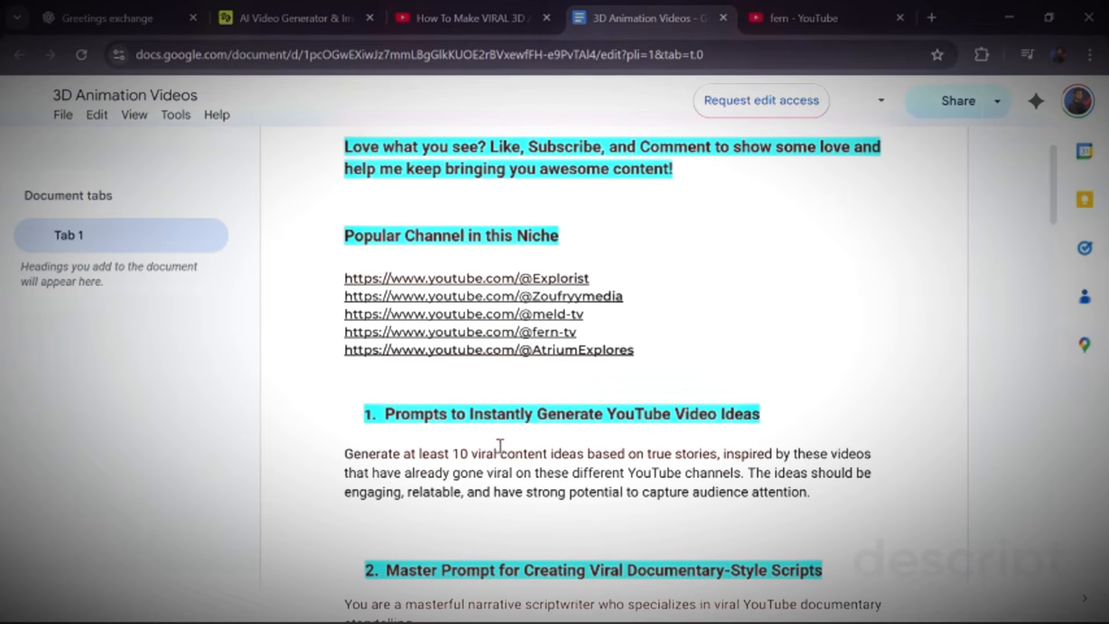
pyautogui.tripleClick(399, 448)
pyautogui.click(122, 17)
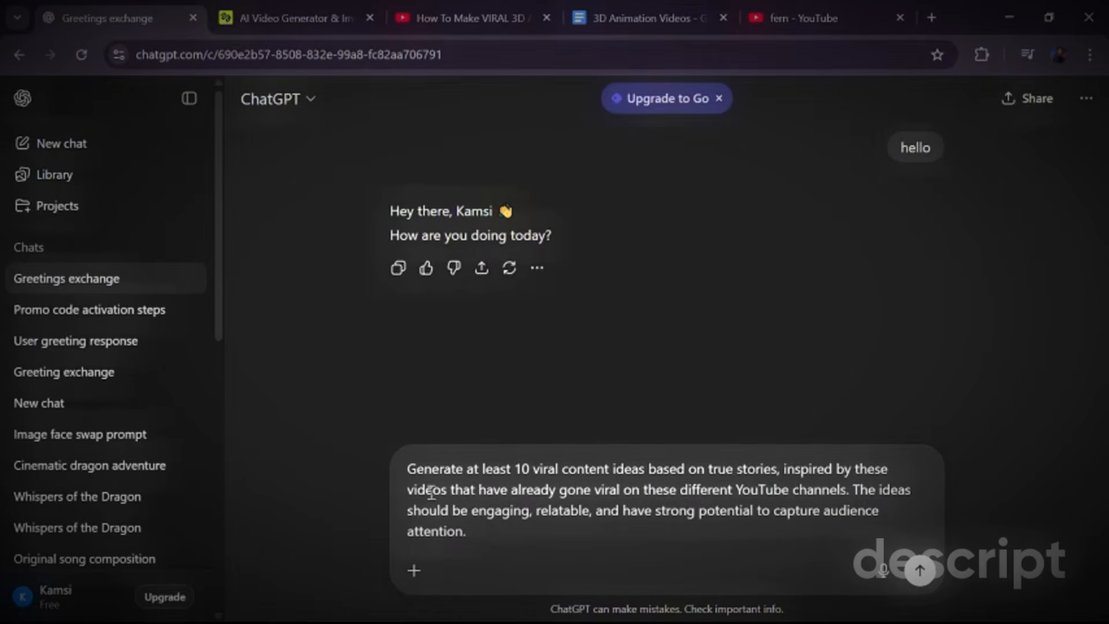
pyautogui.click(919, 571)
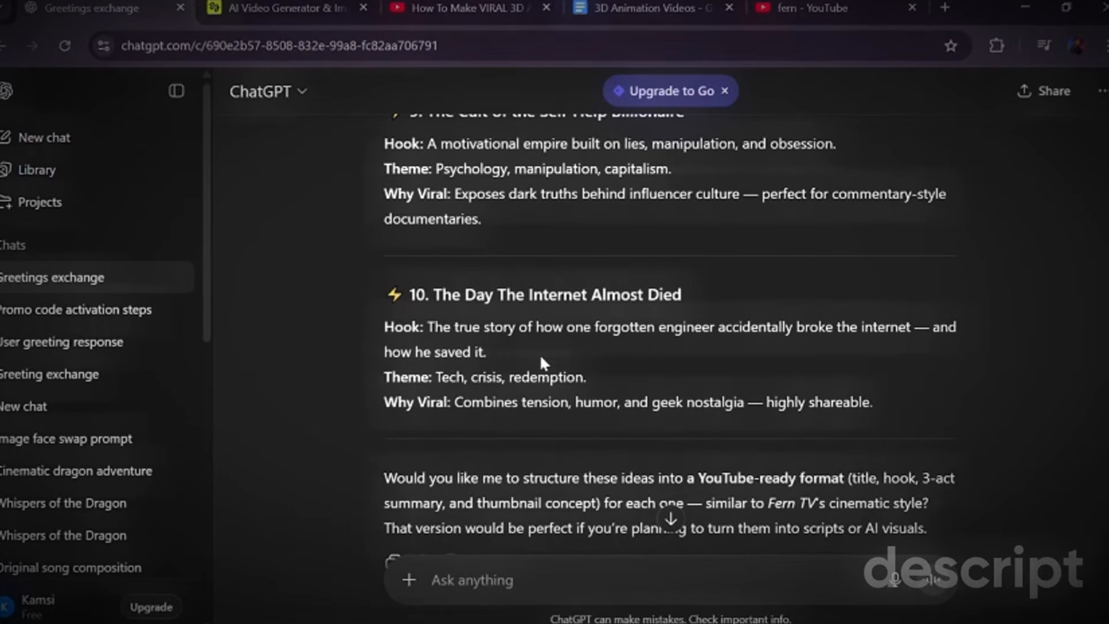
# Step: Copy the master prompt for viral documentary-style scripts, including its key guidelines, from the document and paste it into the ChatGPT message
pyautogui.click(616, 3)
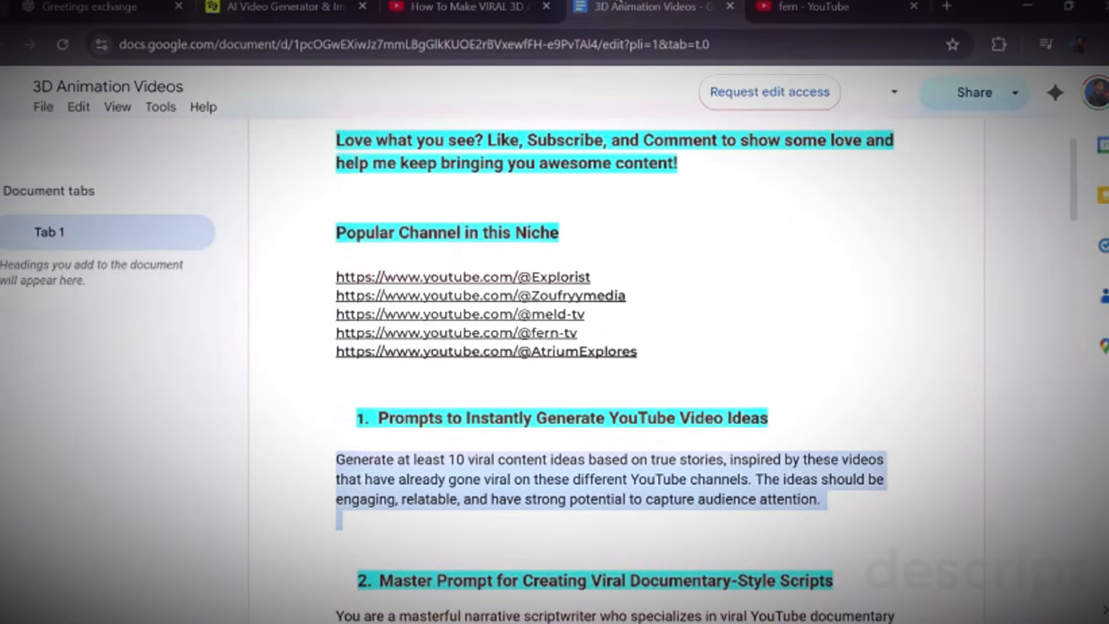
pyautogui.scroll(-5, 610, 252)
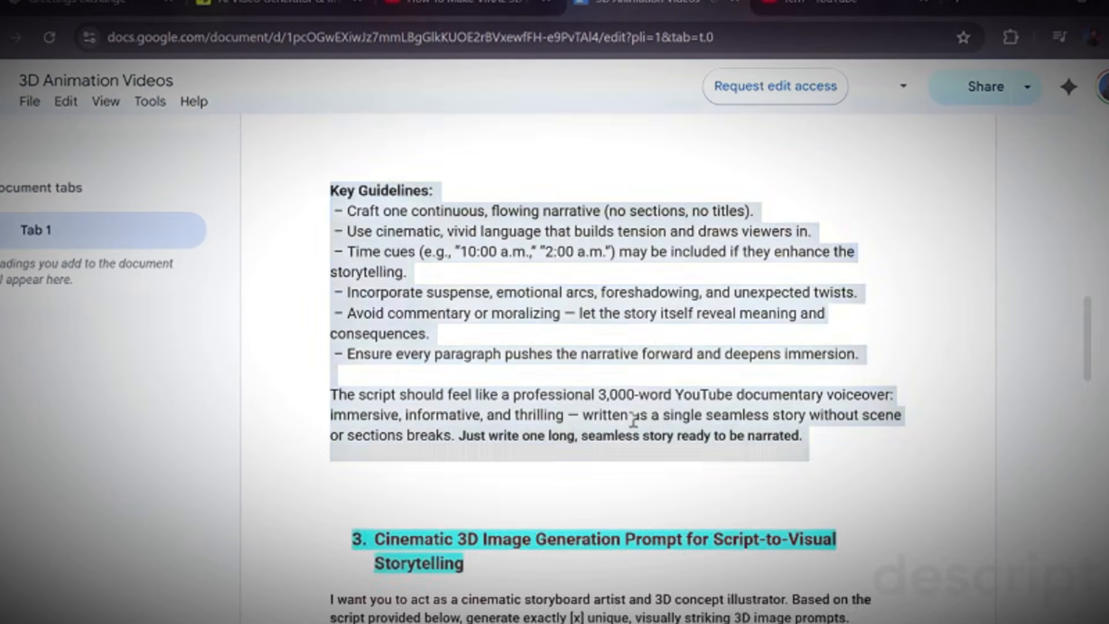
pyautogui.rightClick(659, 436)
pyautogui.click(659, 440)
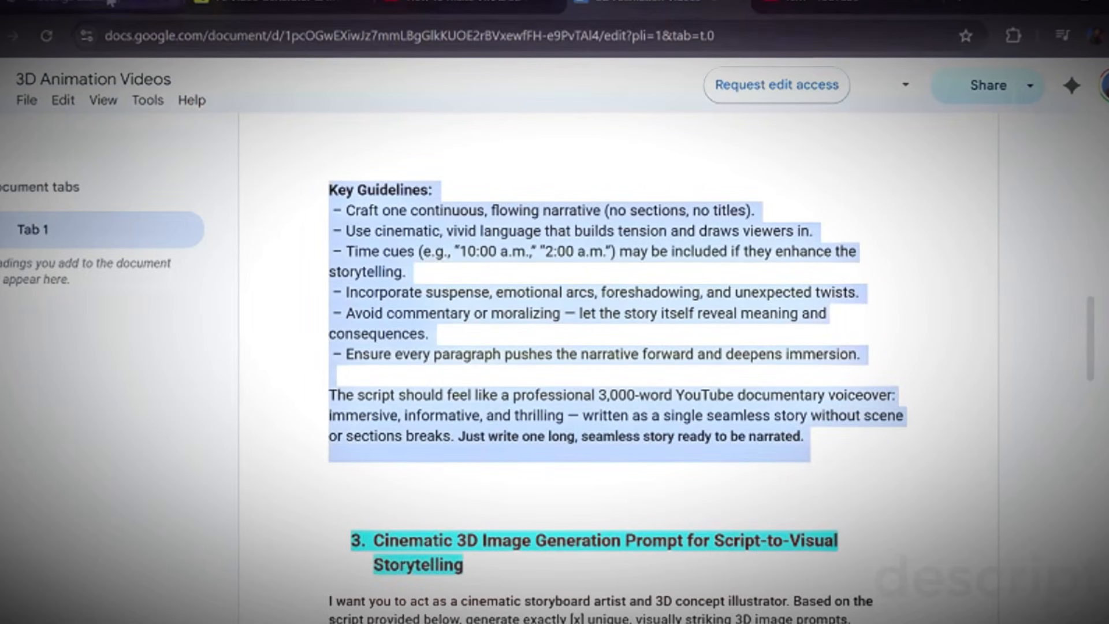
pyautogui.click(75, 3)
pyautogui.rightClick(472, 583)
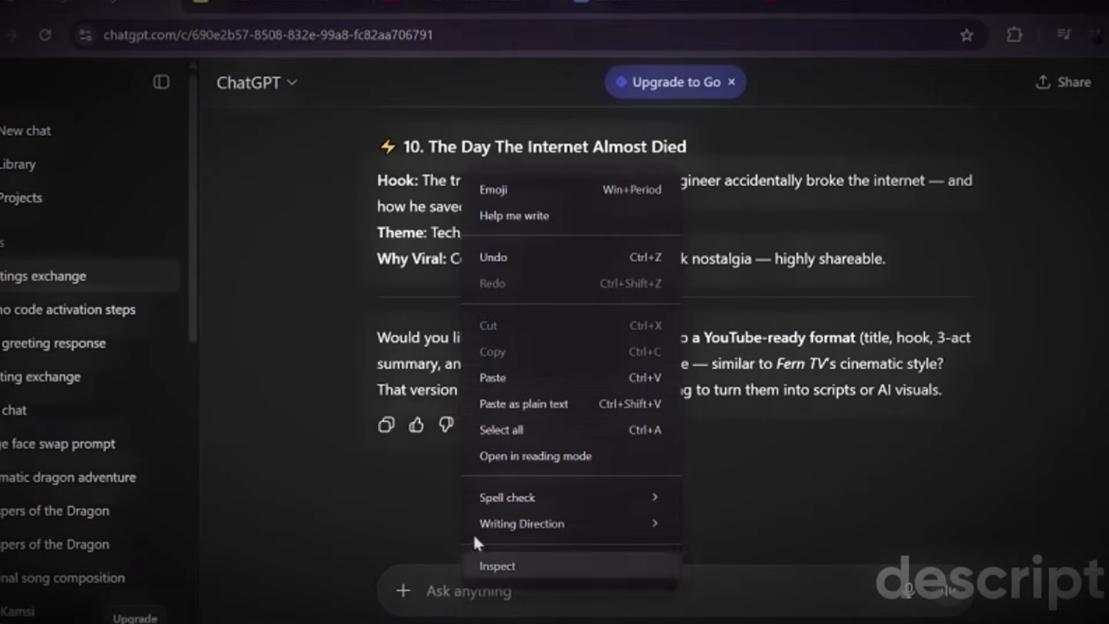
pyautogui.click(510, 376)
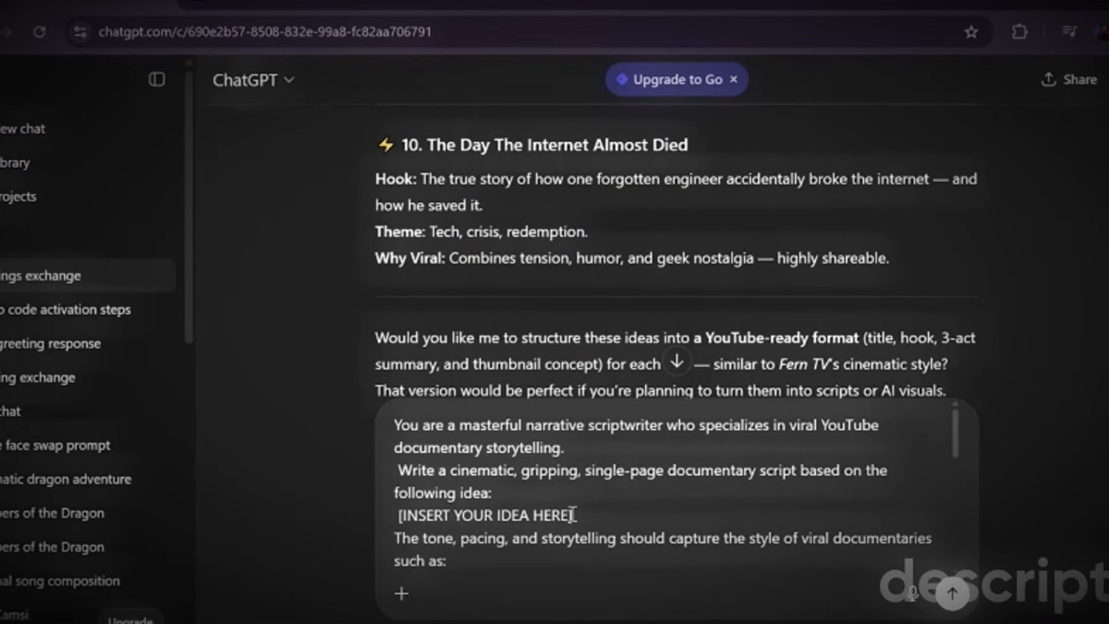
# Step: Replace the [INSERT YOUR IDEA HERE] placeholder with the idea "The Day The Internet Almost Died", generate the script and read through it
pyautogui.moveTo(569, 517); pyautogui.dragTo(386, 523)
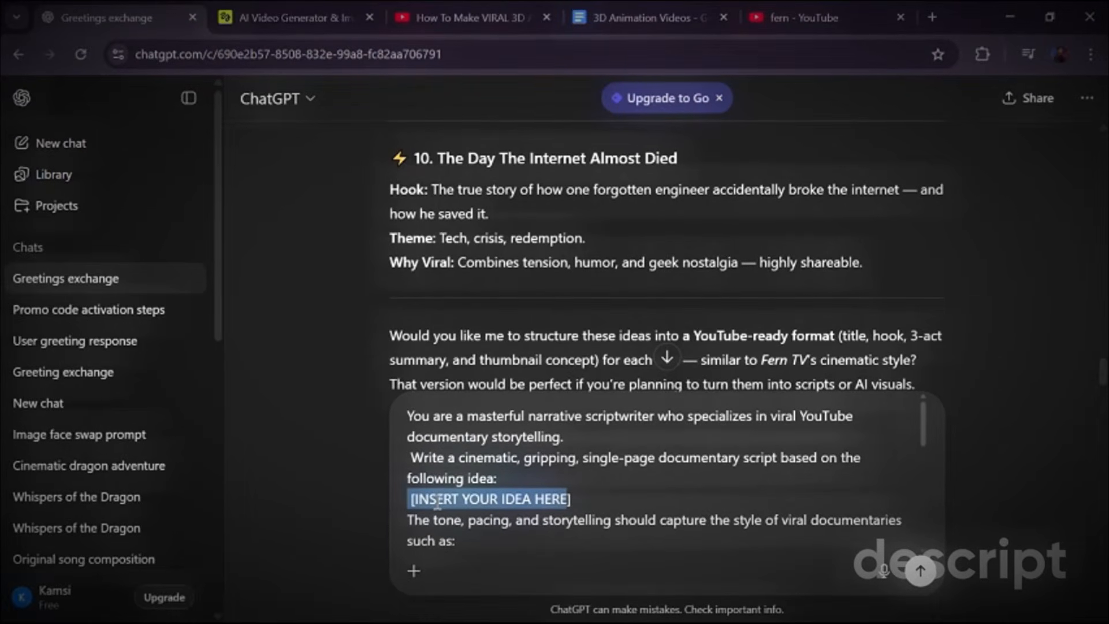
pyautogui.press('BackSpace')
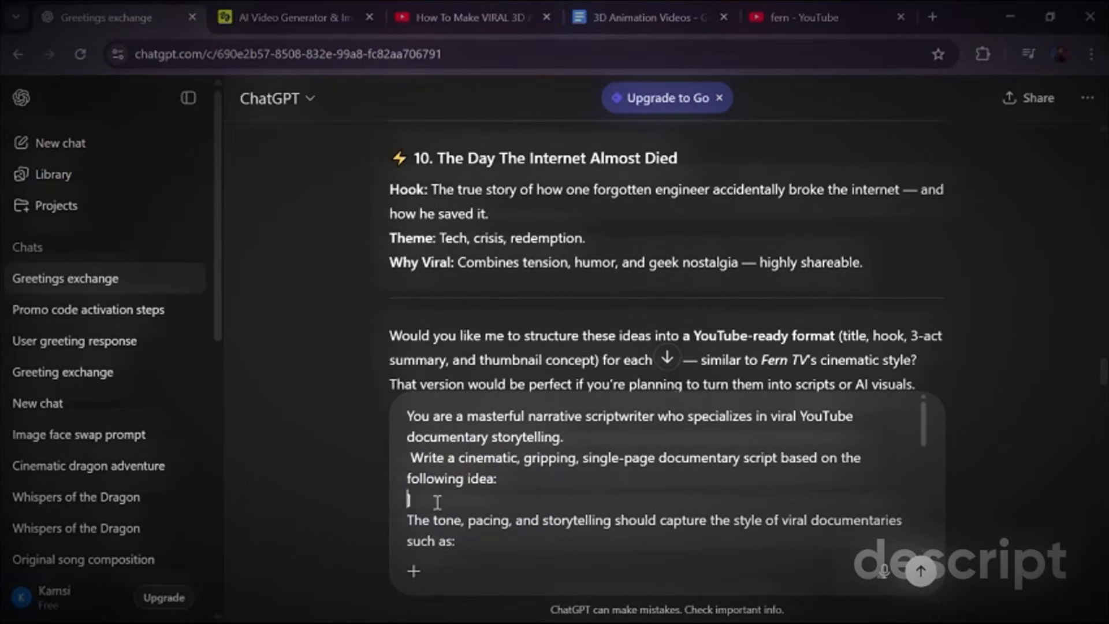
pyautogui.scroll(2, 511, 243)
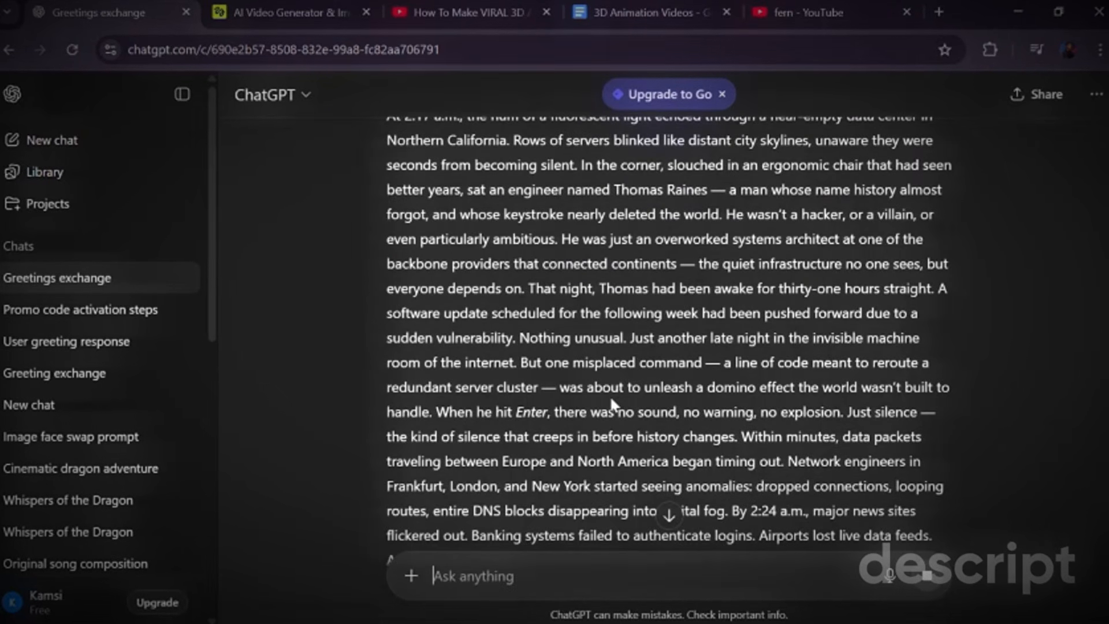
pyautogui.scroll(-5, 581, 391)
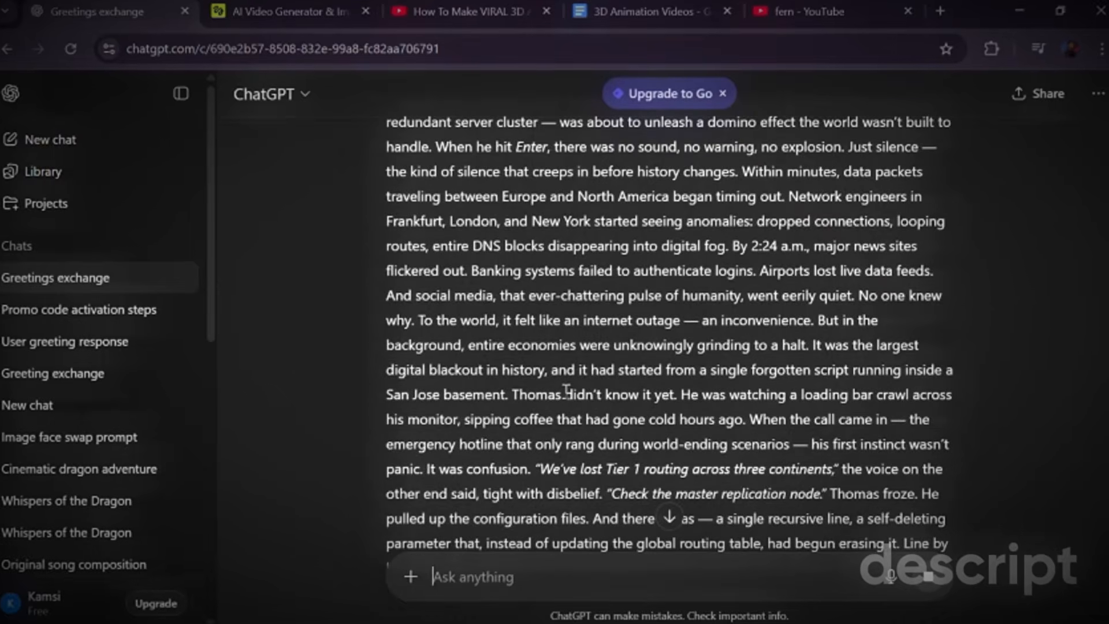
pyautogui.scroll(-2, 566, 390)
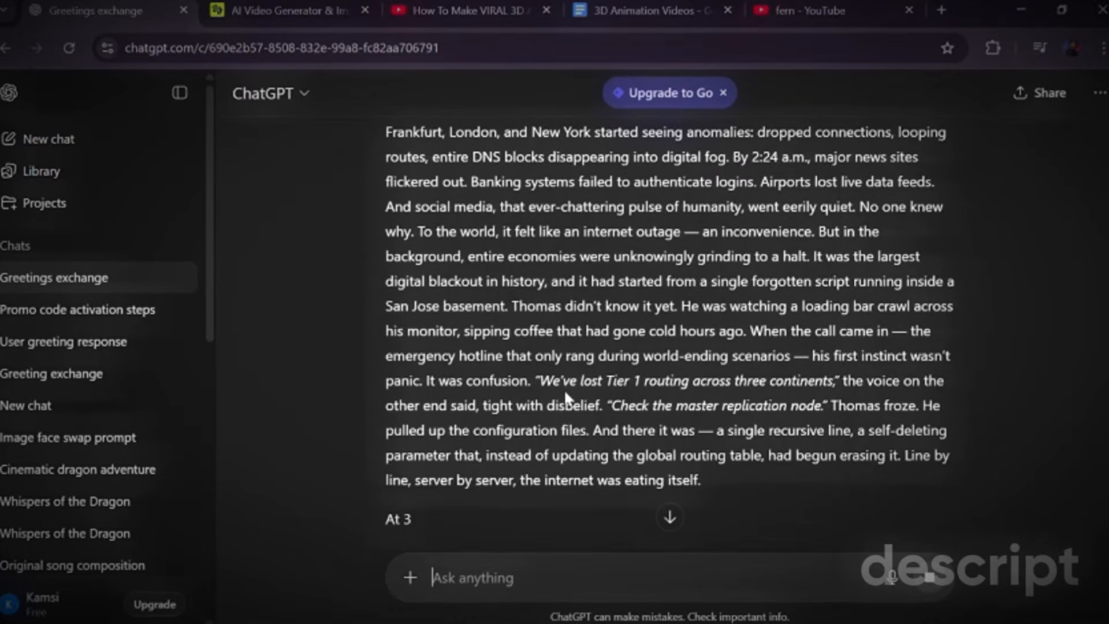
pyautogui.scroll(-2, 565, 397)
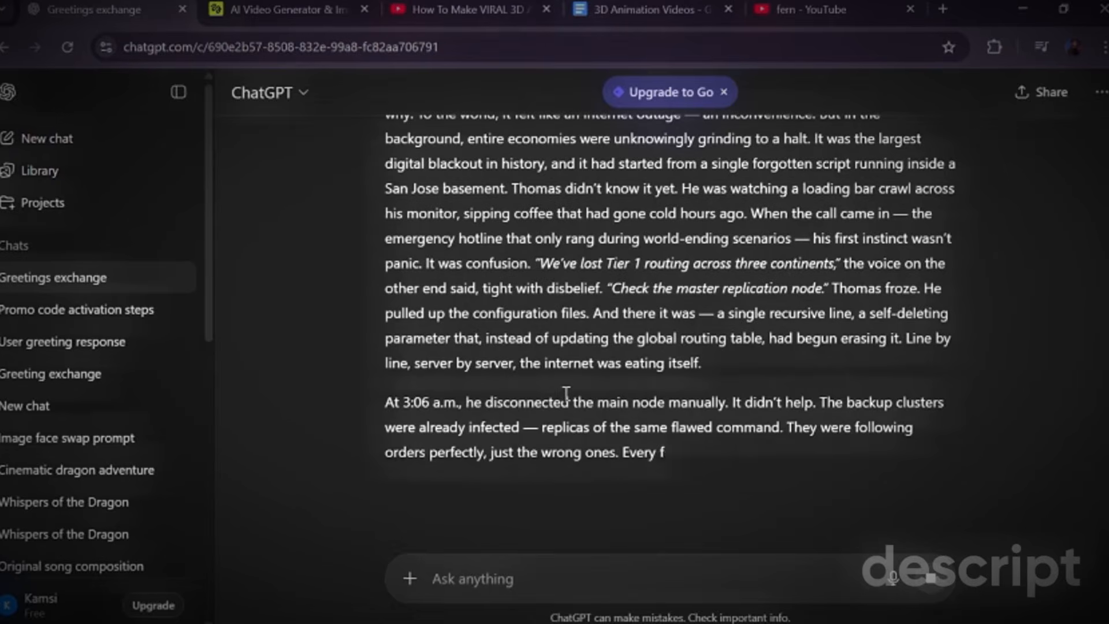
pyautogui.scroll(-1, 566, 393)
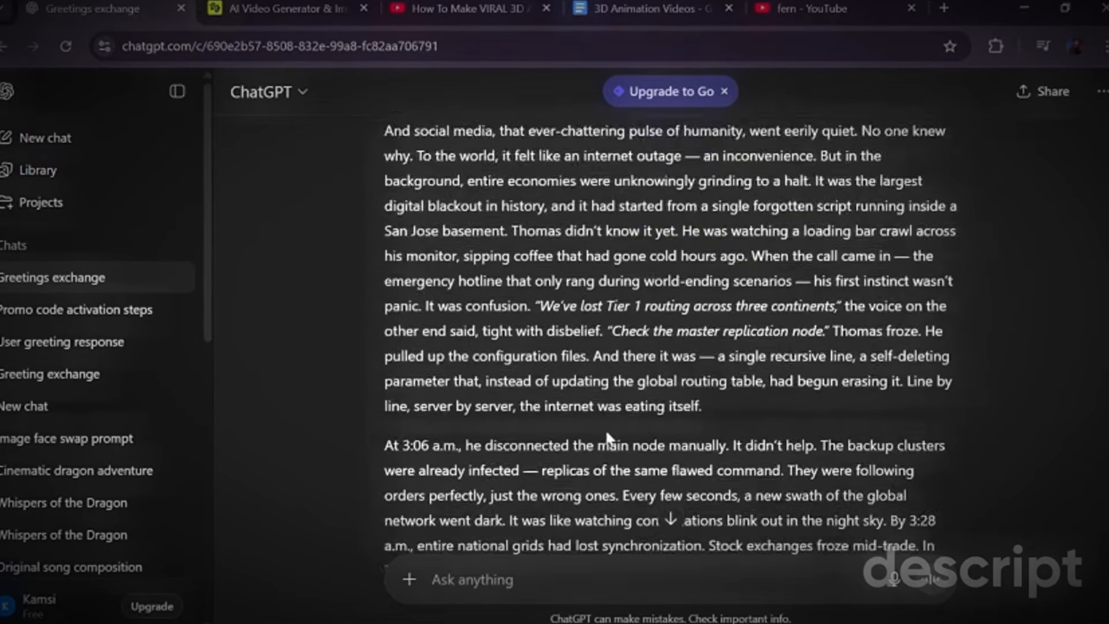
# Step: Copy the Cinematic 3D Image Generation prompt with its style guidelines from the 3D Animation Videos document
pyautogui.click(605, 10)
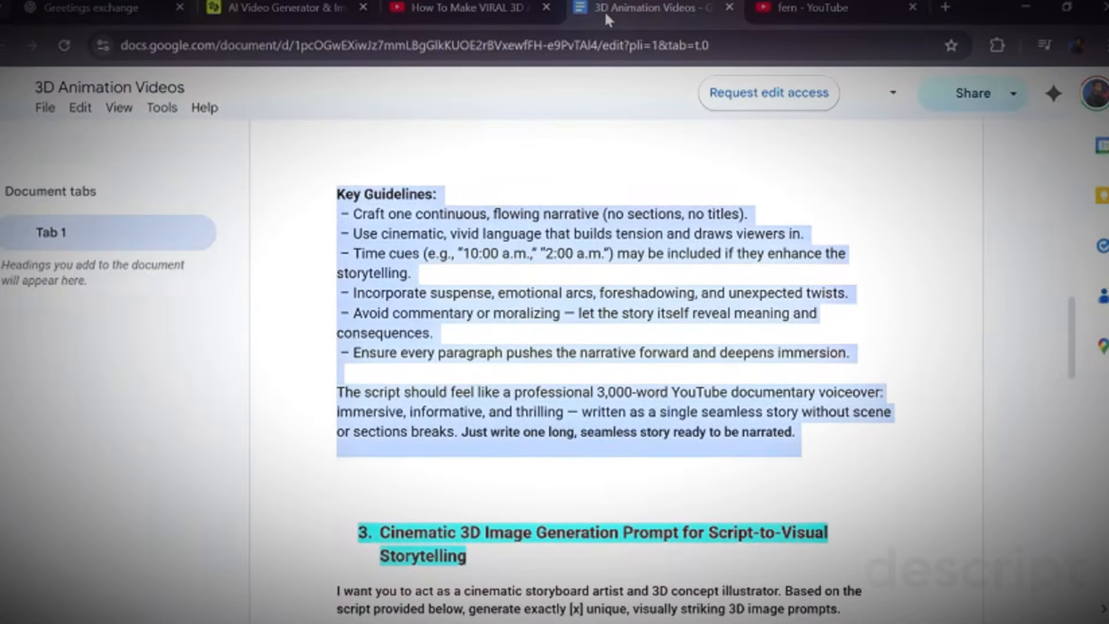
pyautogui.scroll(-1, 700, 356)
pyautogui.scroll(-4, 699, 355)
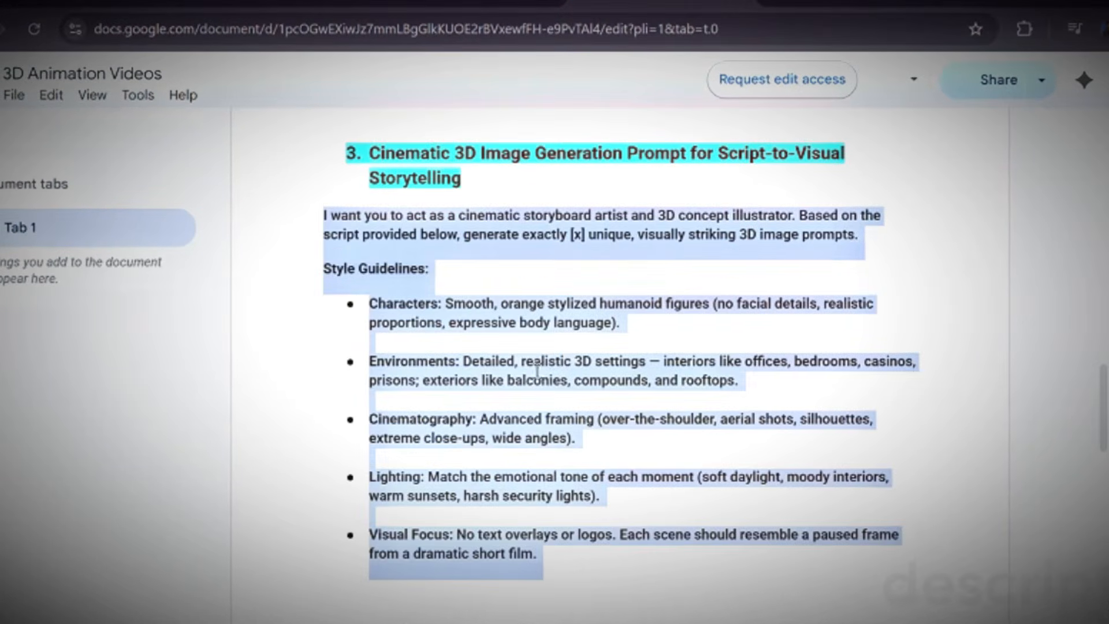
pyautogui.rightClick(536, 365)
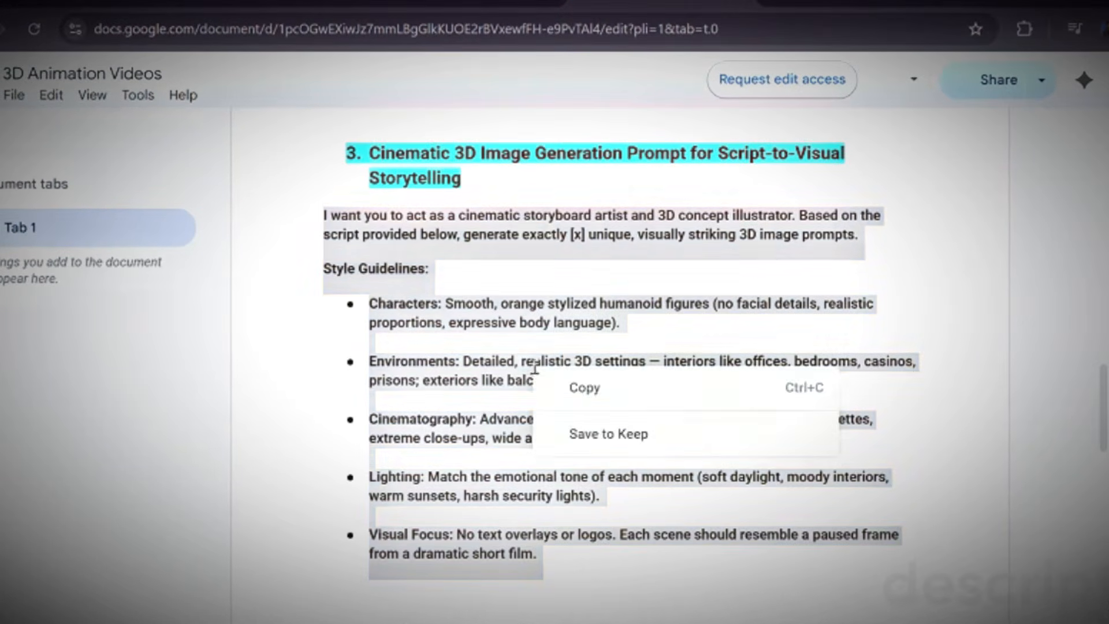
pyautogui.click(570, 385)
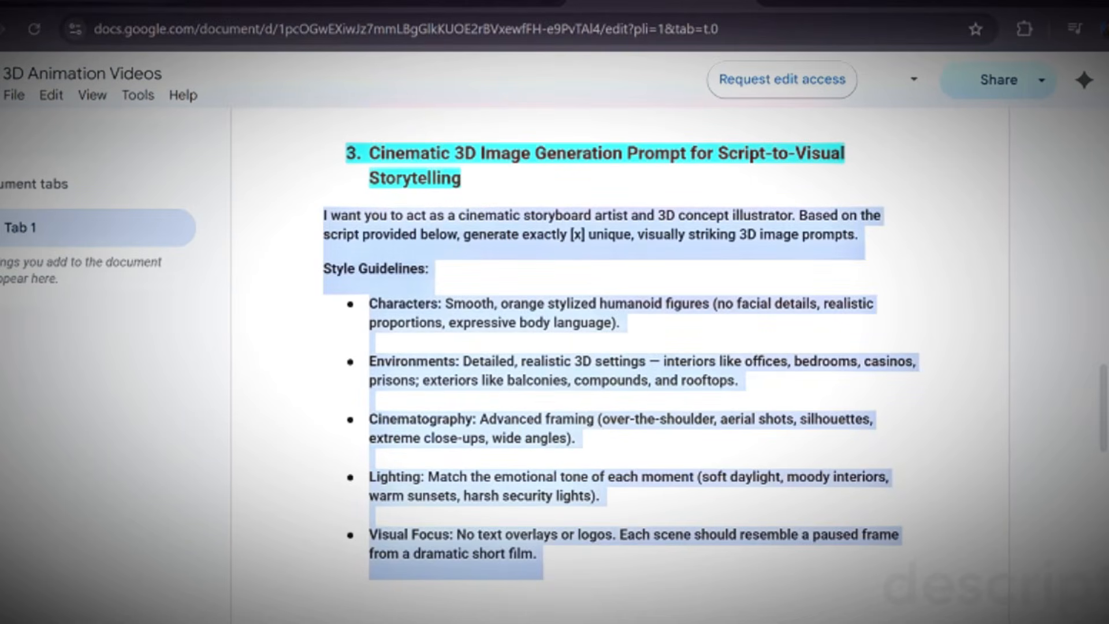
# Step: Paste the copied storyboard prompt into the ChatGPT chat, submit it and look through the generated 3D image prompts
pyautogui.hotkey('ctrl', 'Tab')
pyautogui.scroll(-10, 533, 517)
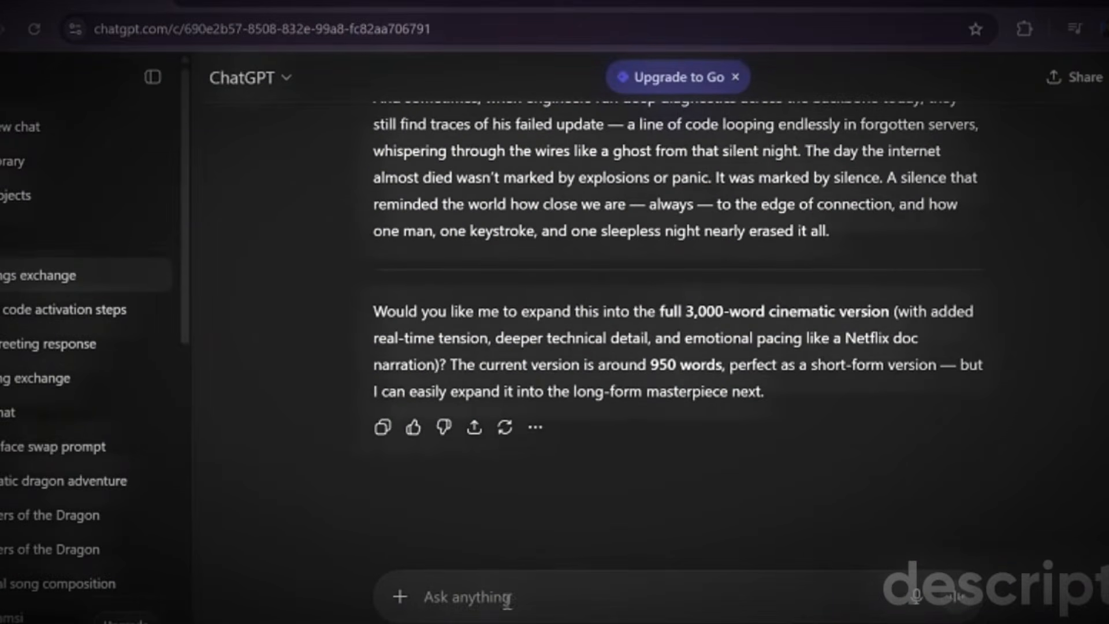
pyautogui.rightClick(506, 598)
pyautogui.click(557, 383)
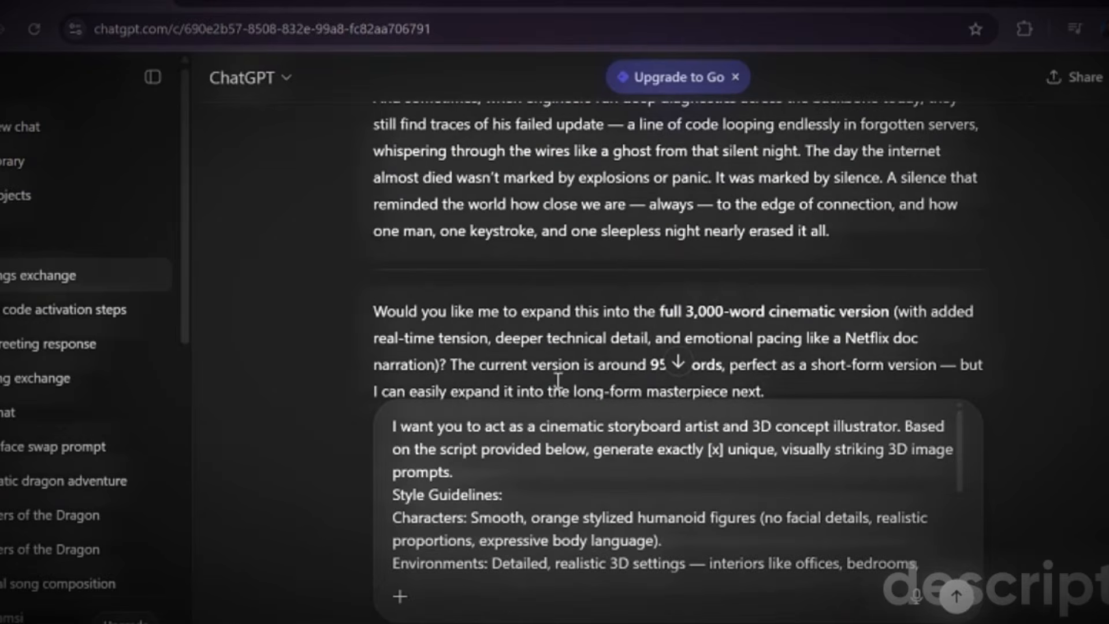
pyautogui.press('Return')
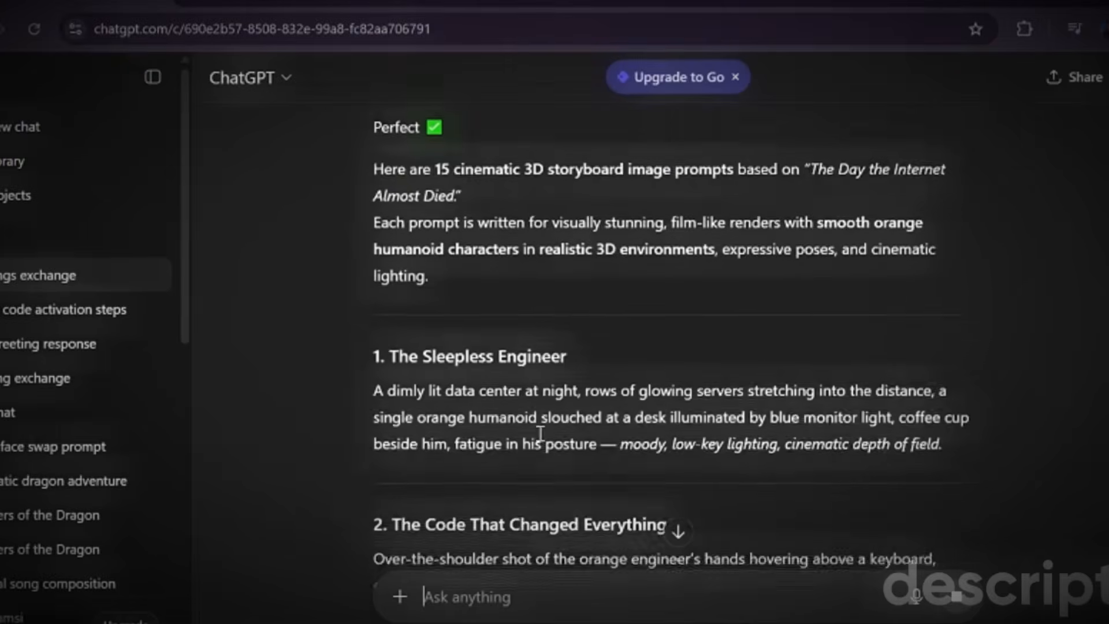
pyautogui.scroll(-2, 537, 425)
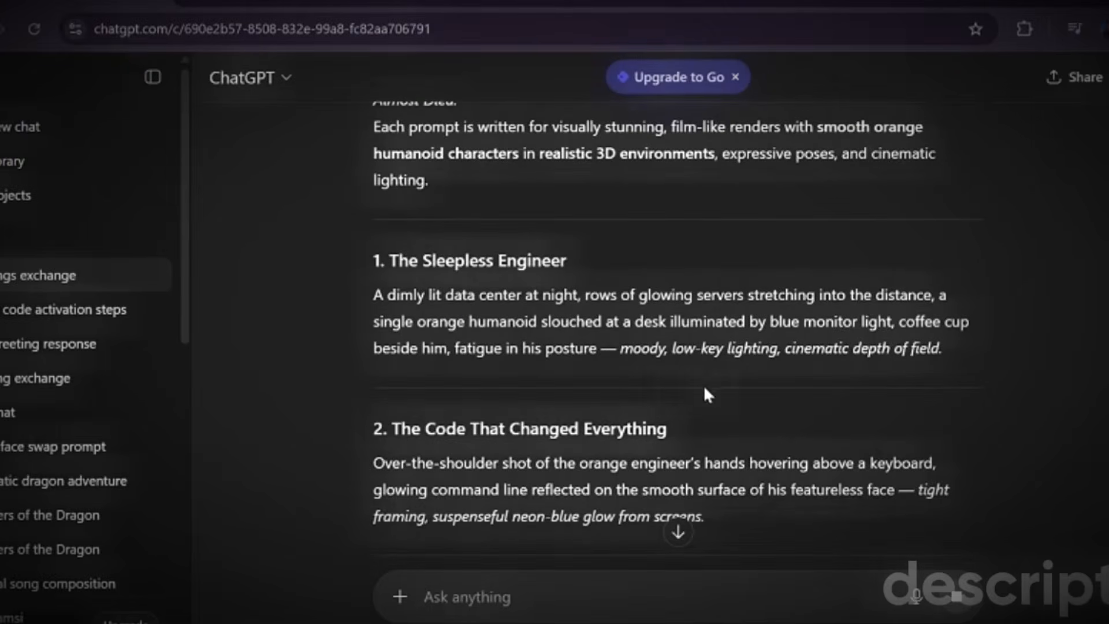
pyautogui.scroll(-3, 632, 395)
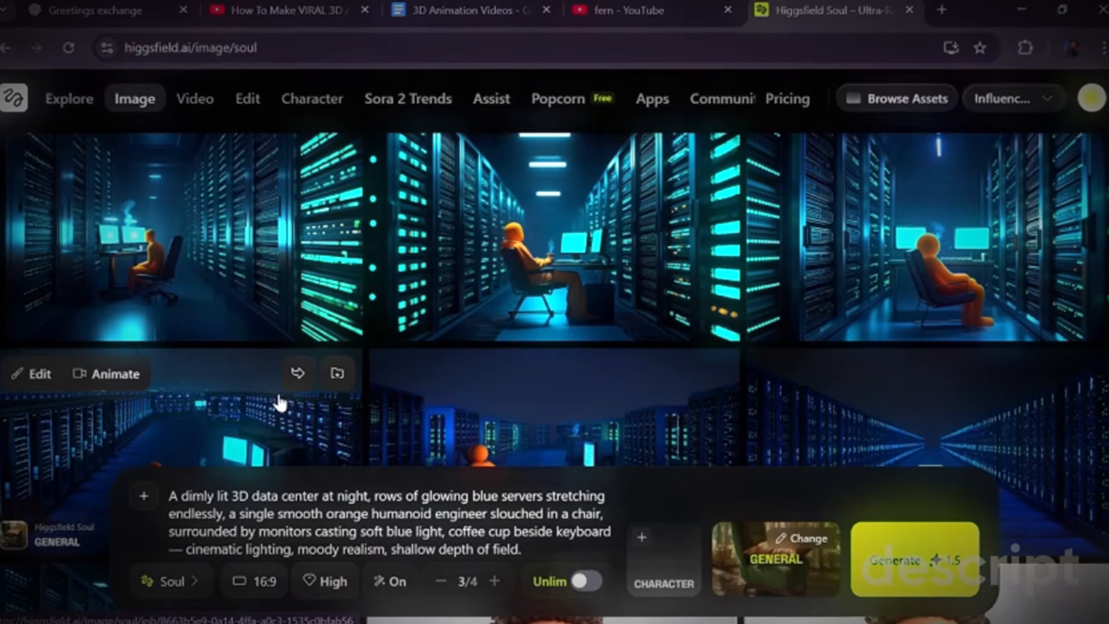
# Step: Choose the Higgsfield Soul model and the 16:9 aspect ratio for the data center image prompt
pyautogui.moveTo(194, 98)
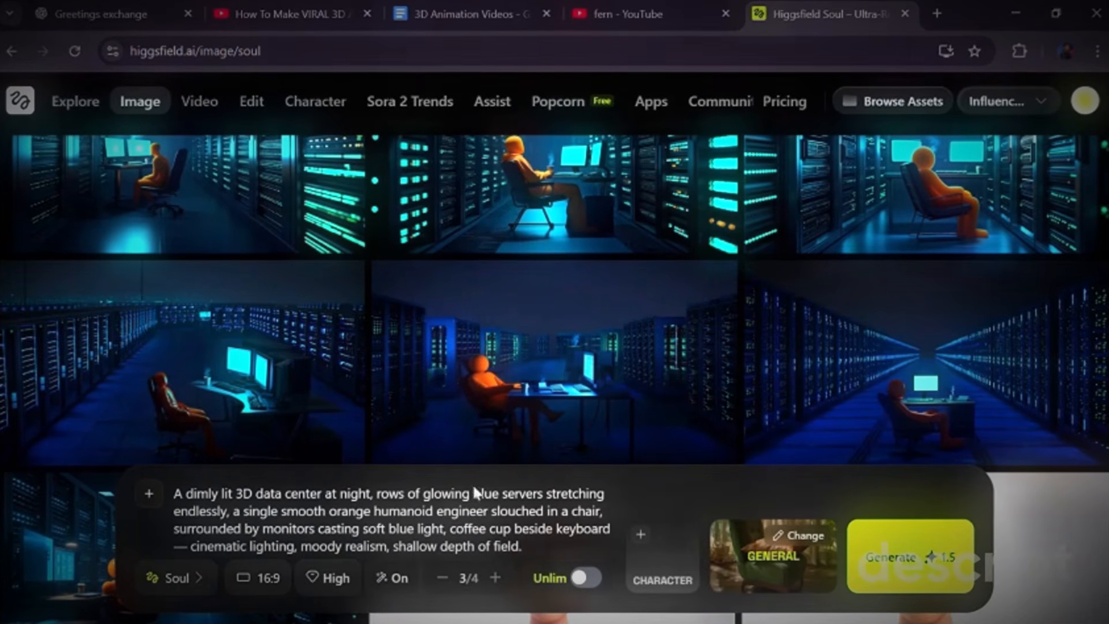
pyautogui.click(186, 578)
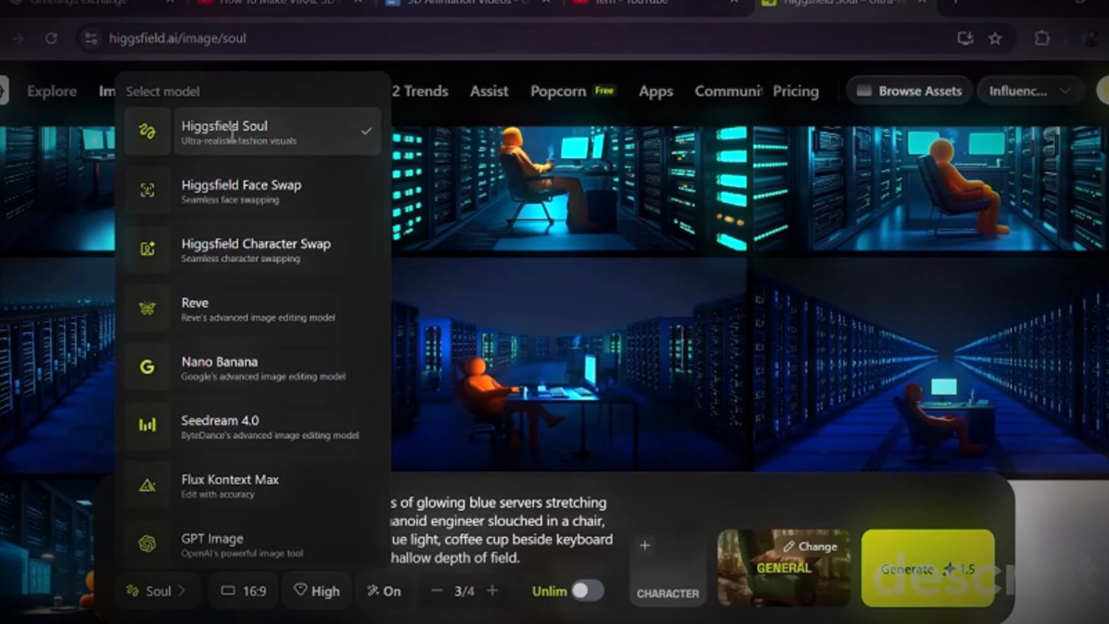
pyautogui.click(327, 131)
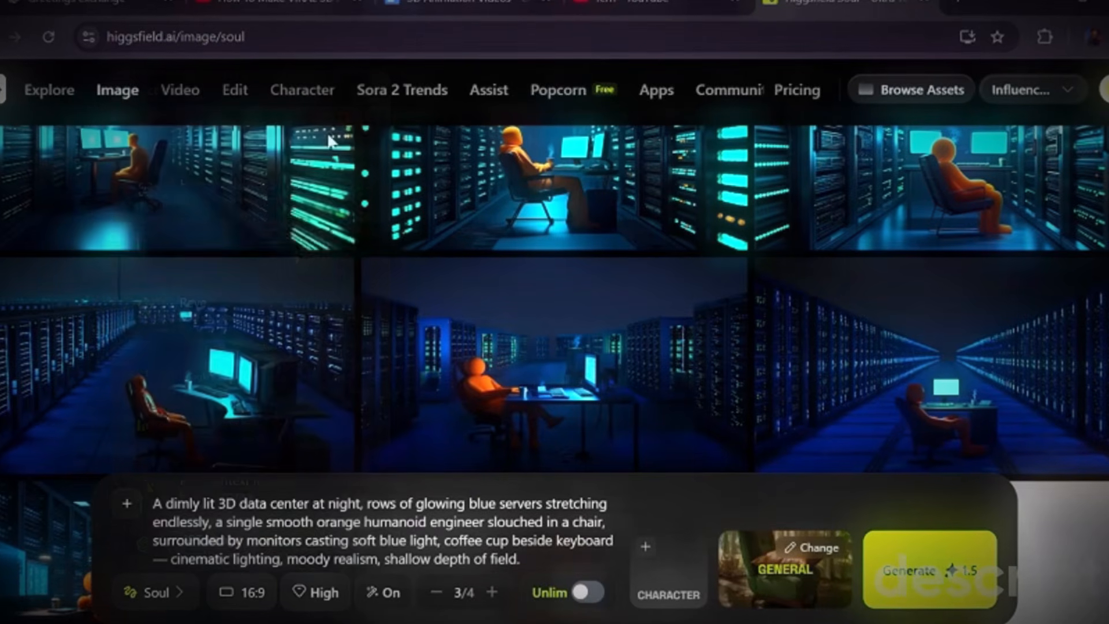
pyautogui.click(247, 596)
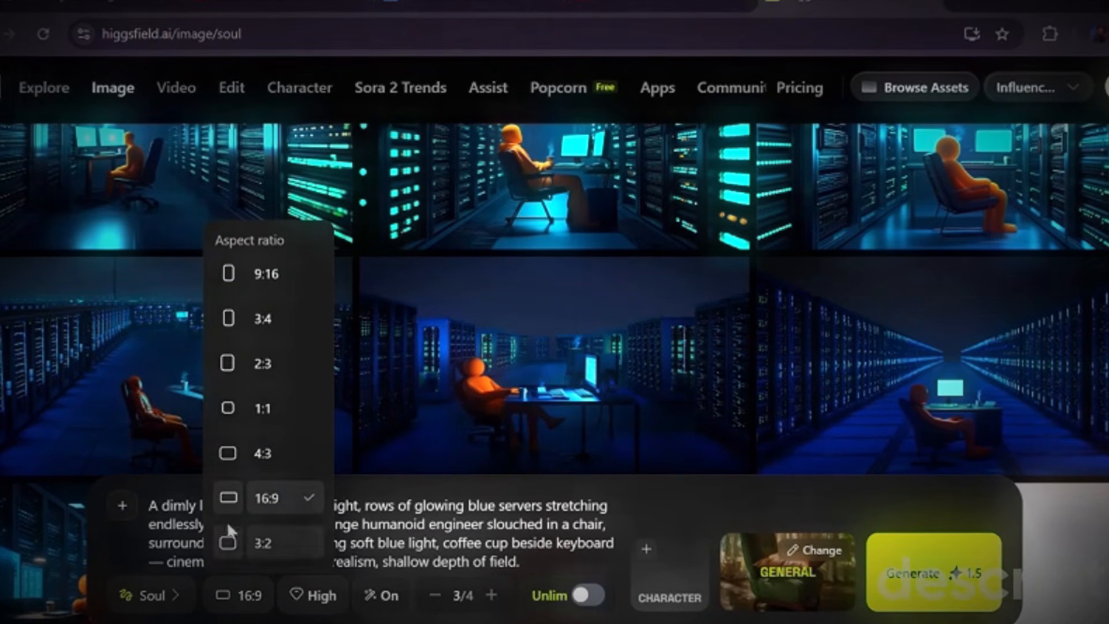
pyautogui.click(297, 495)
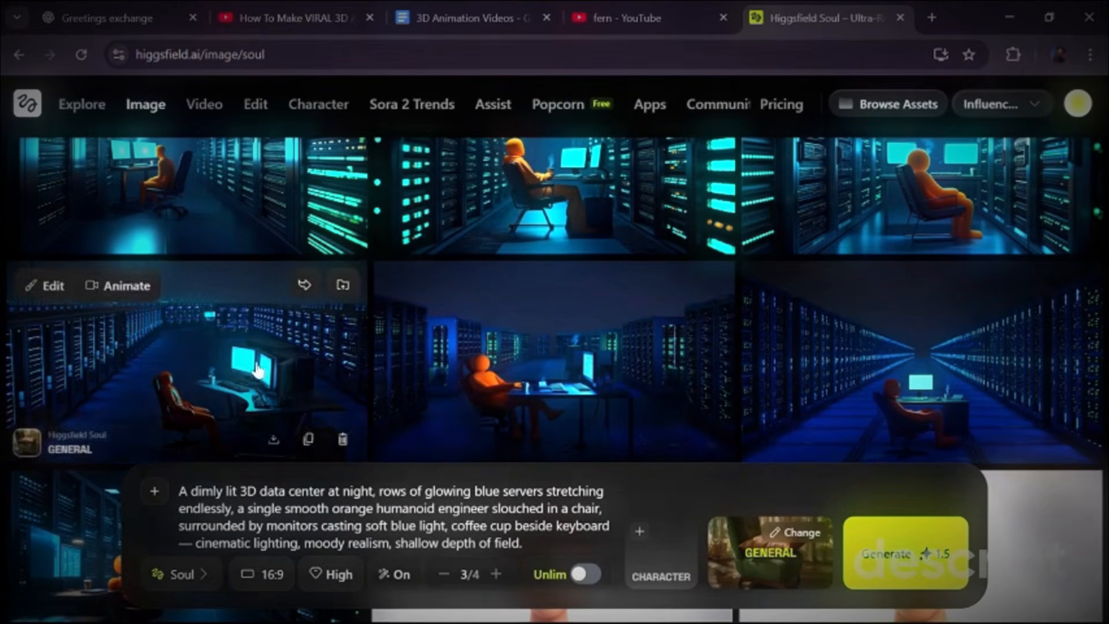
# Step: Review the generated data center images and open the first one, with the orange engineer at the desk, for video animation
pyautogui.scroll(1, 250, 354)
pyautogui.moveTo(136, 313)
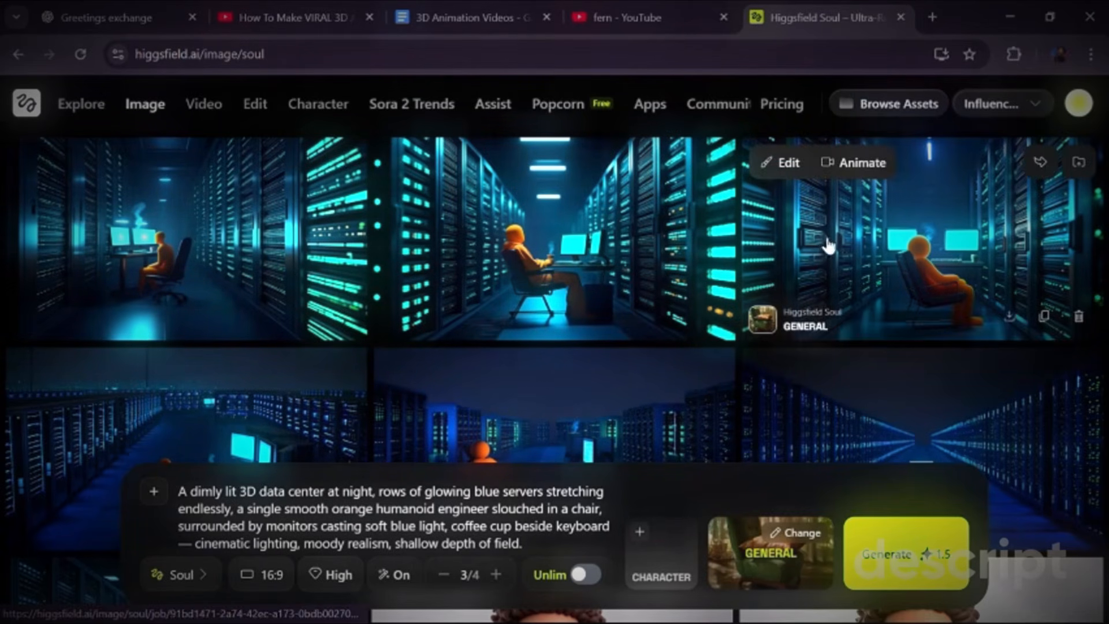
pyautogui.moveTo(265, 363)
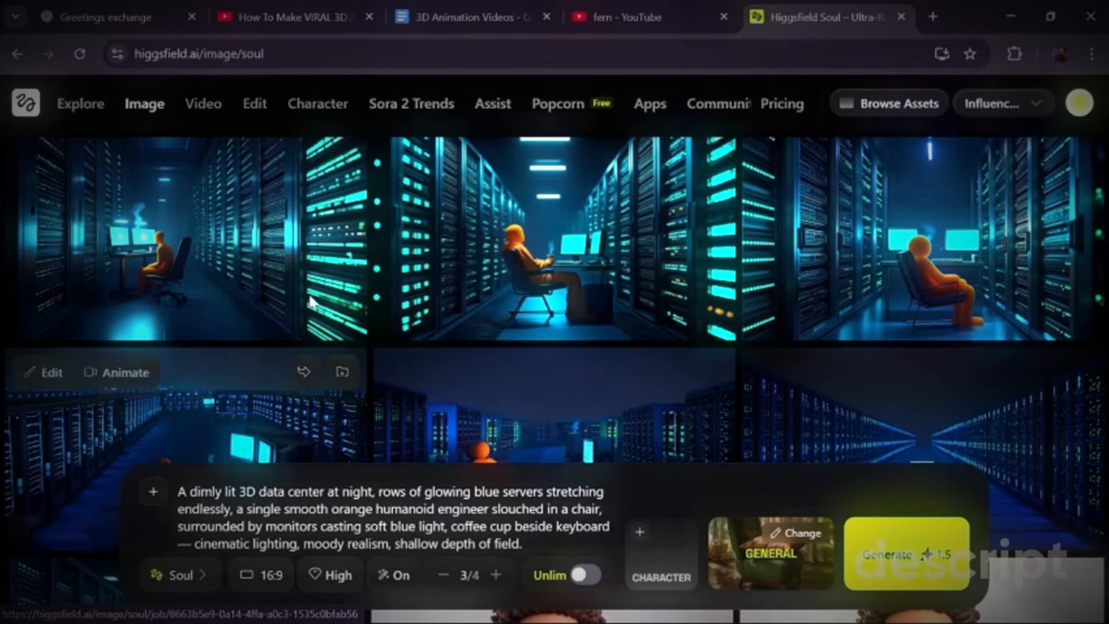
pyautogui.moveTo(219, 265)
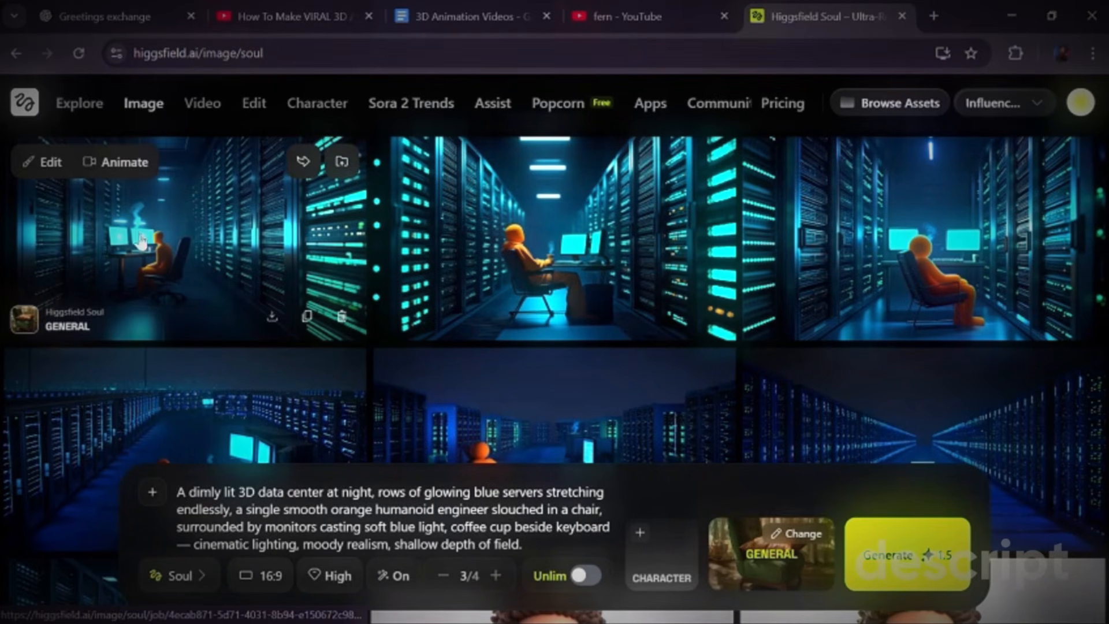
pyautogui.click(120, 170)
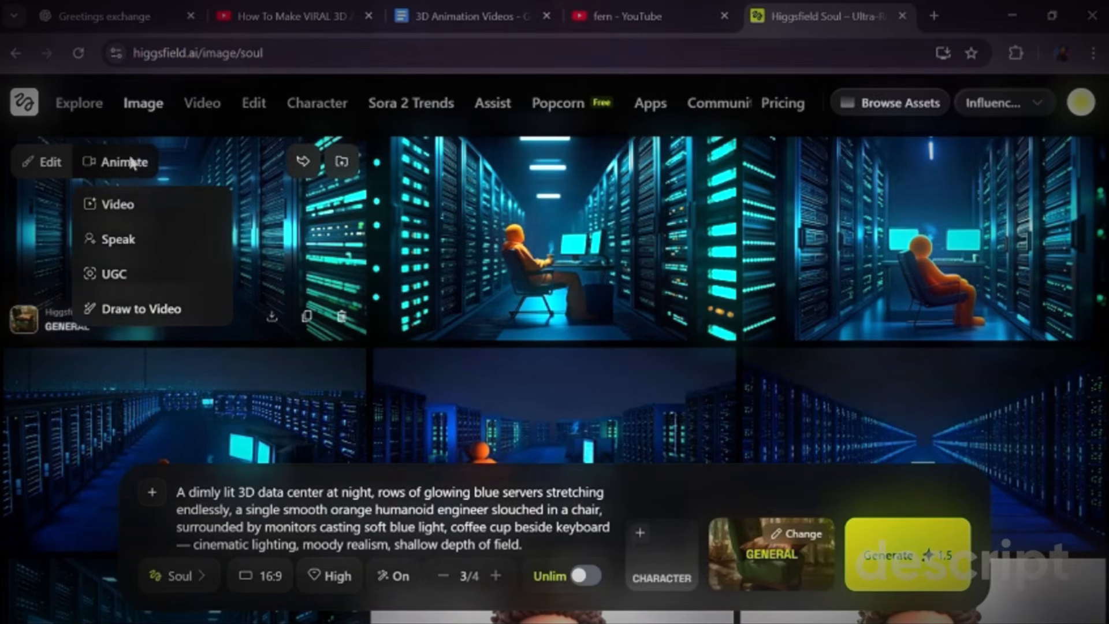
pyautogui.click(134, 214)
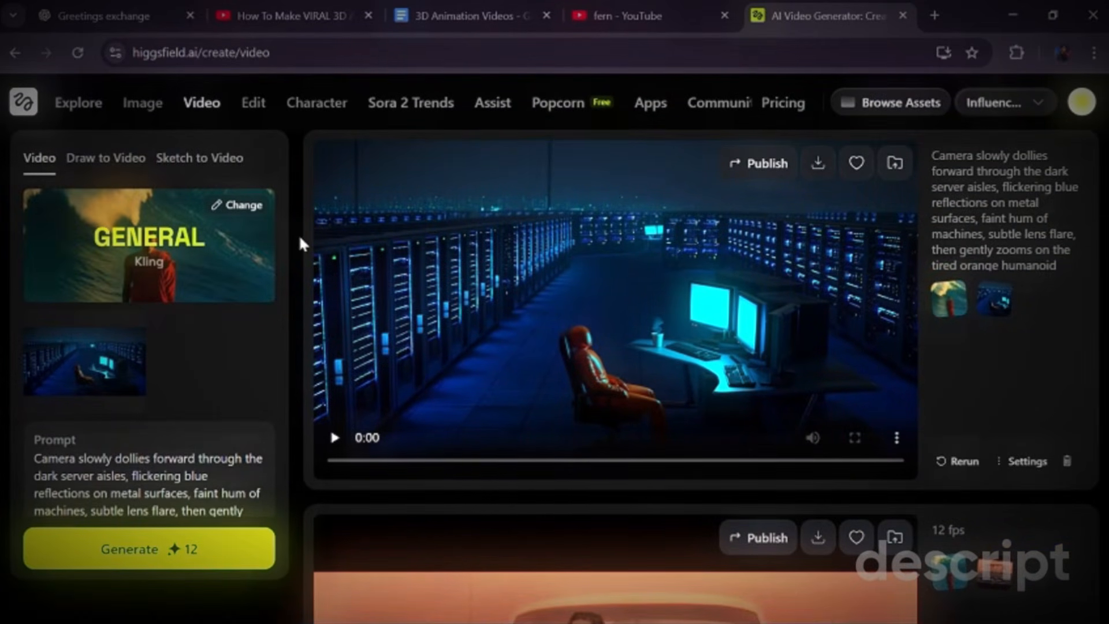
# Step: Copy the Video Animation Prompt of "The Sleepless Engineer" from the ChatGPT chat and return to the Higgsfield video generator
pyautogui.moveTo(70, 366)
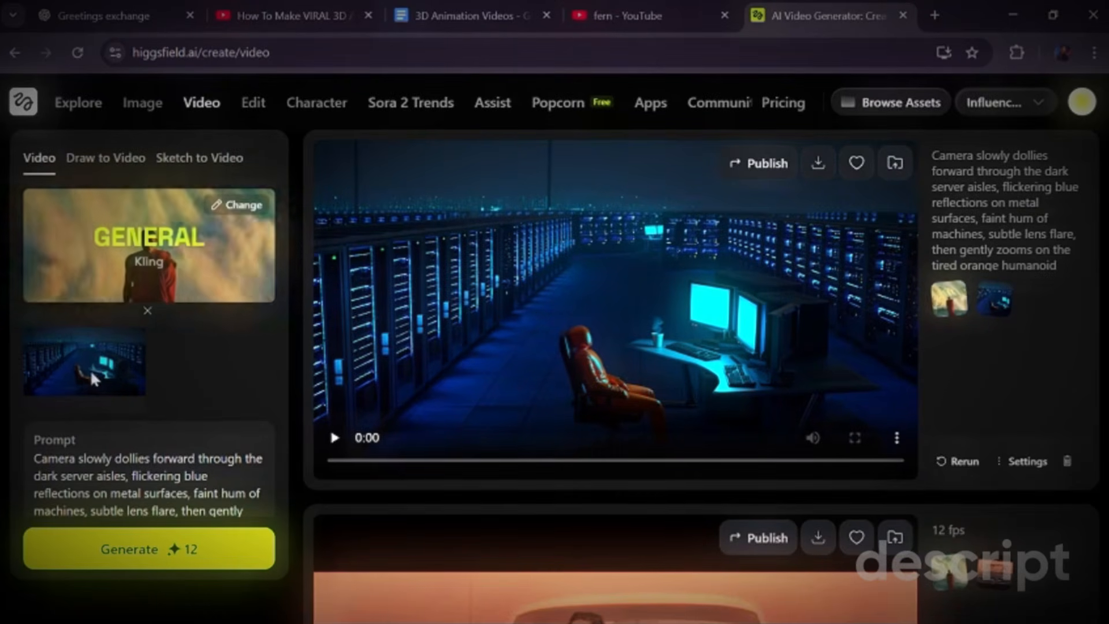
pyautogui.scroll(-3, 75, 347)
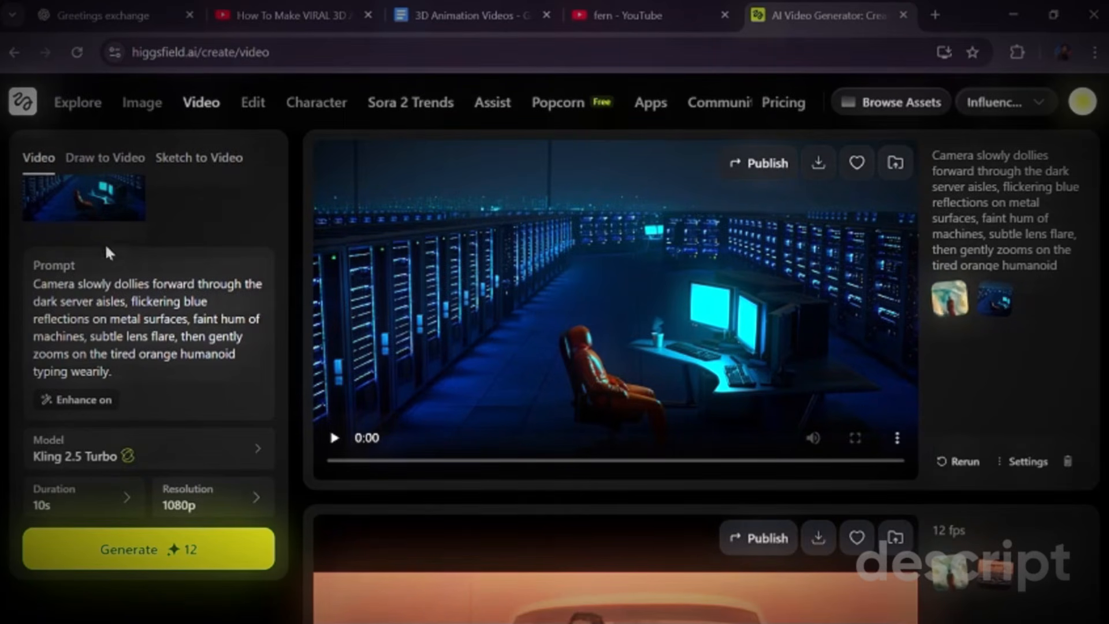
pyautogui.click(120, 18)
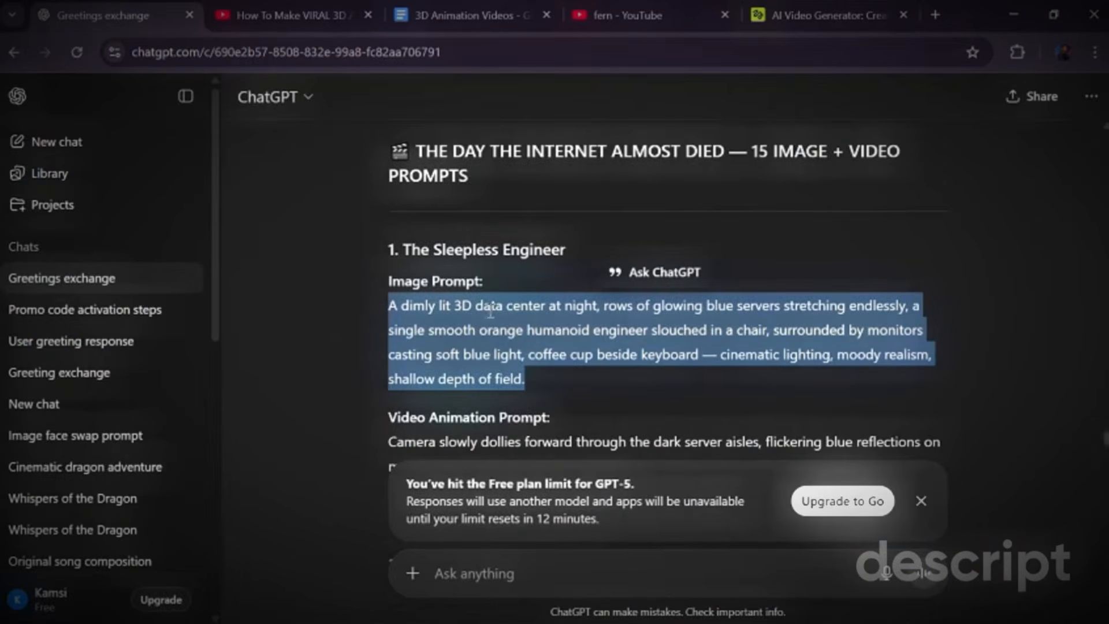
pyautogui.scroll(-4, 327, 303)
pyautogui.scroll(2, 329, 311)
pyautogui.moveTo(390, 402); pyautogui.dragTo(590, 456)
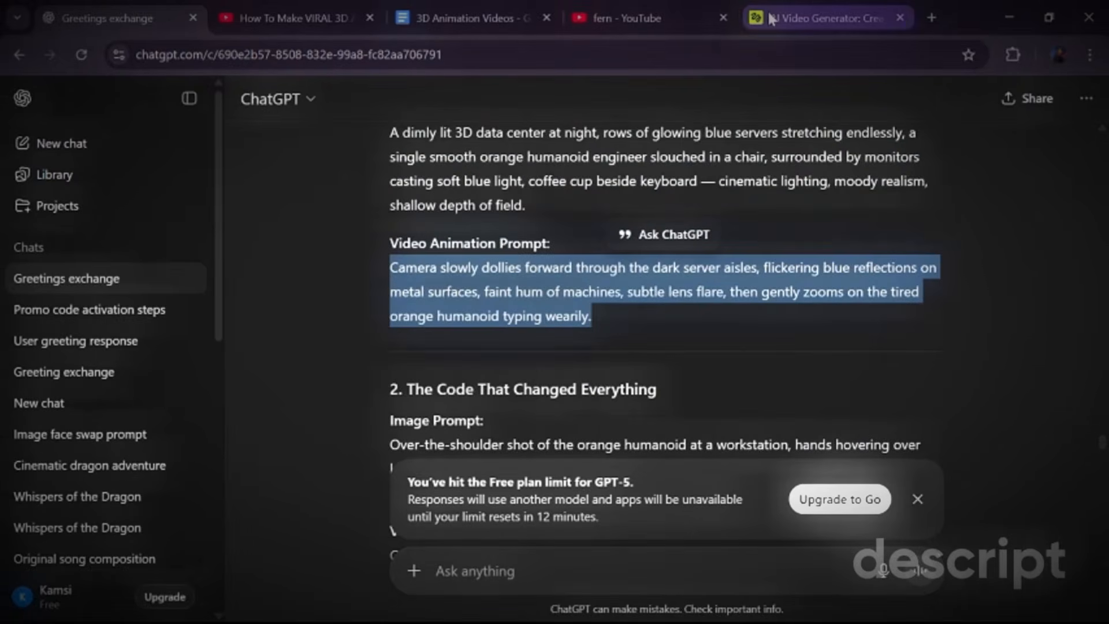
pyautogui.click(820, 15)
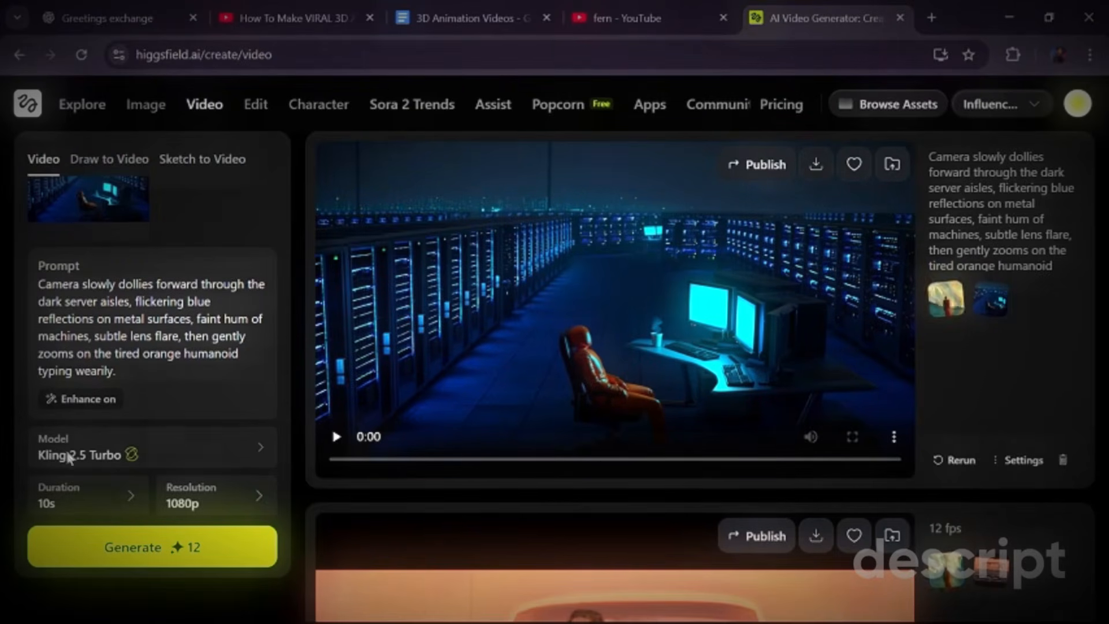
# Step: Look through the available video models and choose Kling 2.5 Turbo for the animation
pyautogui.click(219, 440)
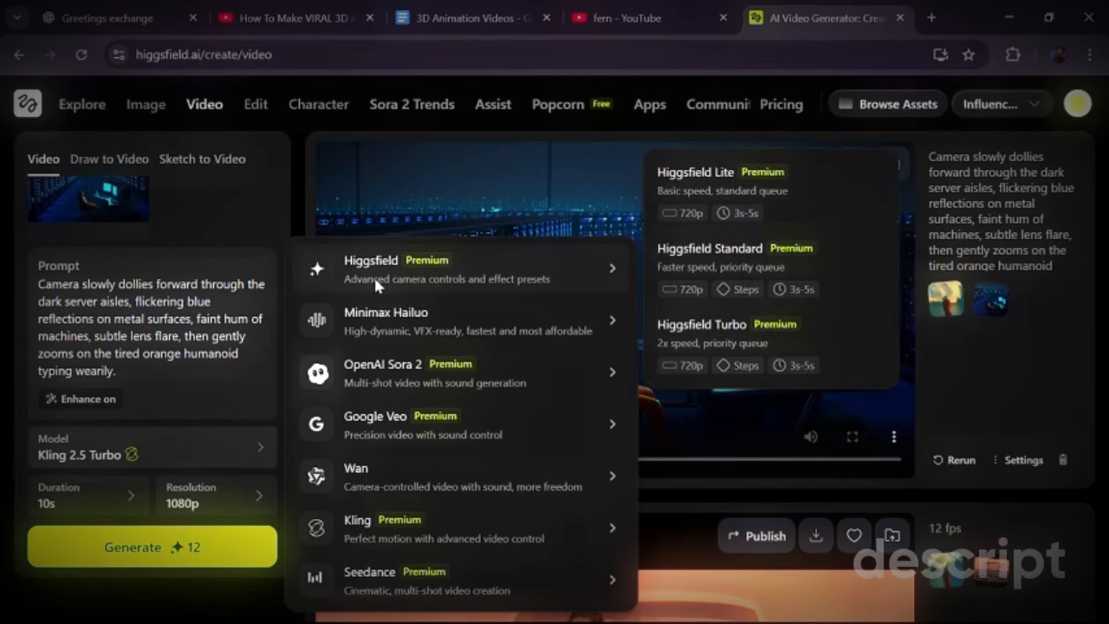
pyautogui.moveTo(387, 324)
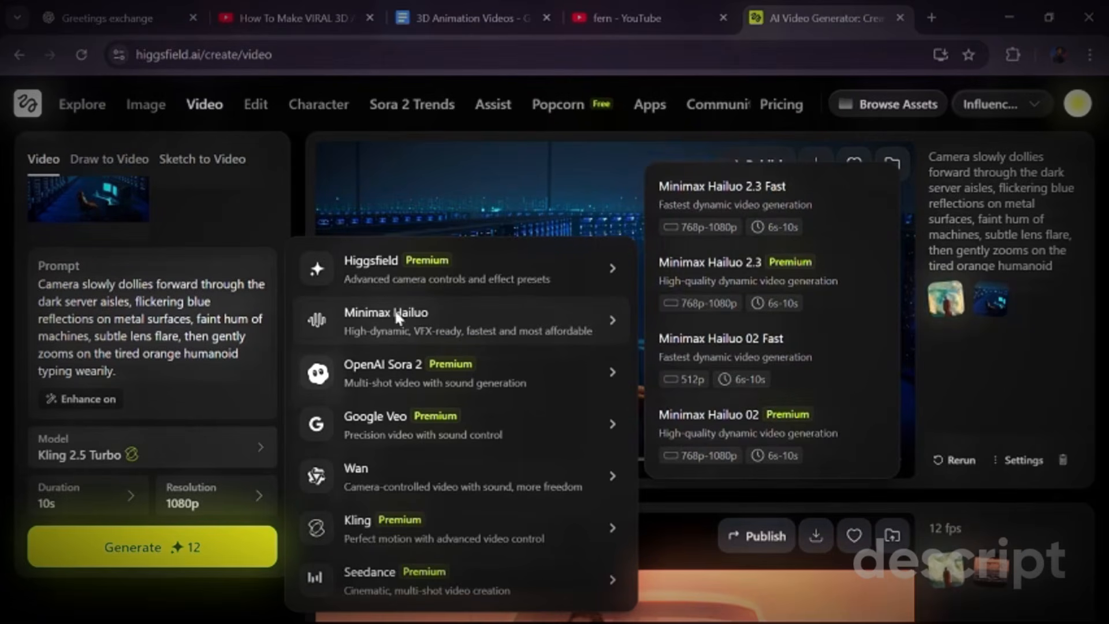
pyautogui.moveTo(359, 383)
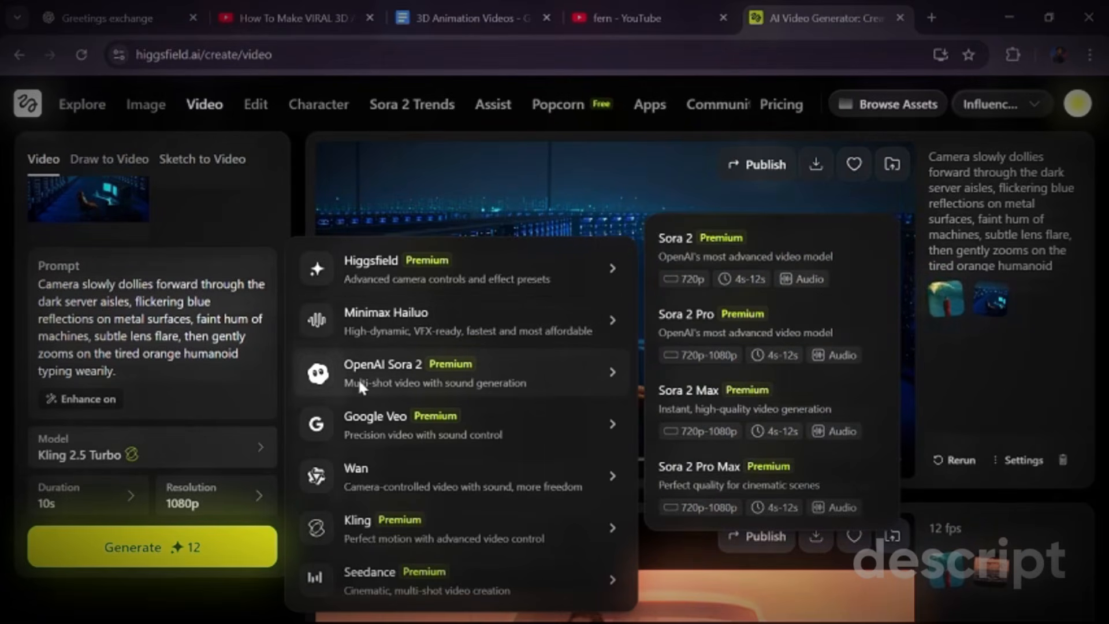
pyautogui.moveTo(371, 432)
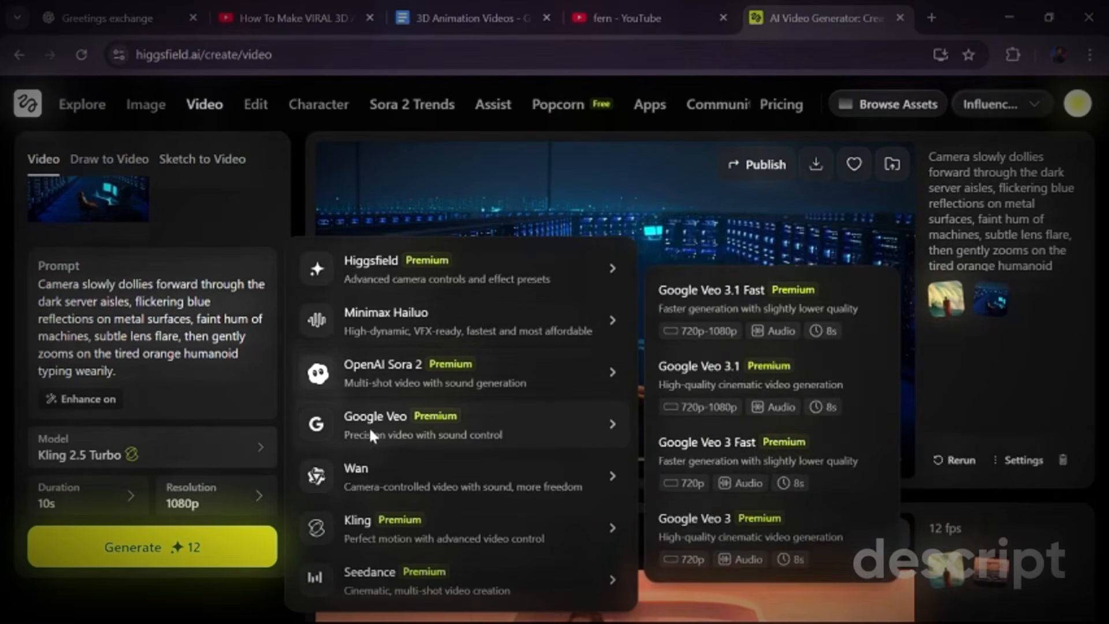
pyautogui.moveTo(439, 533)
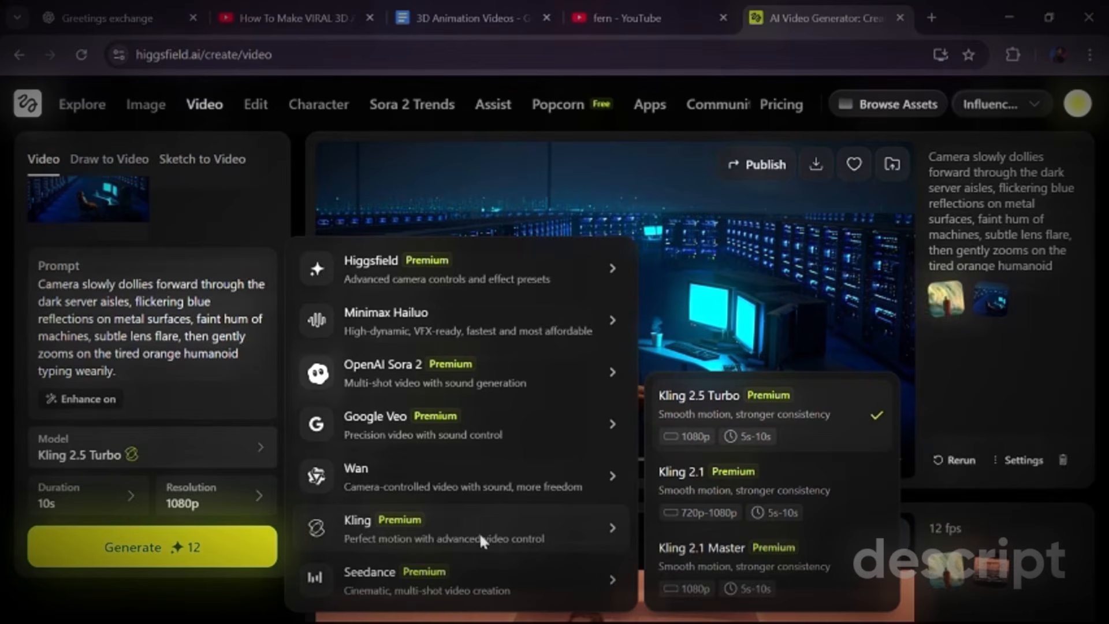
pyautogui.click(709, 403)
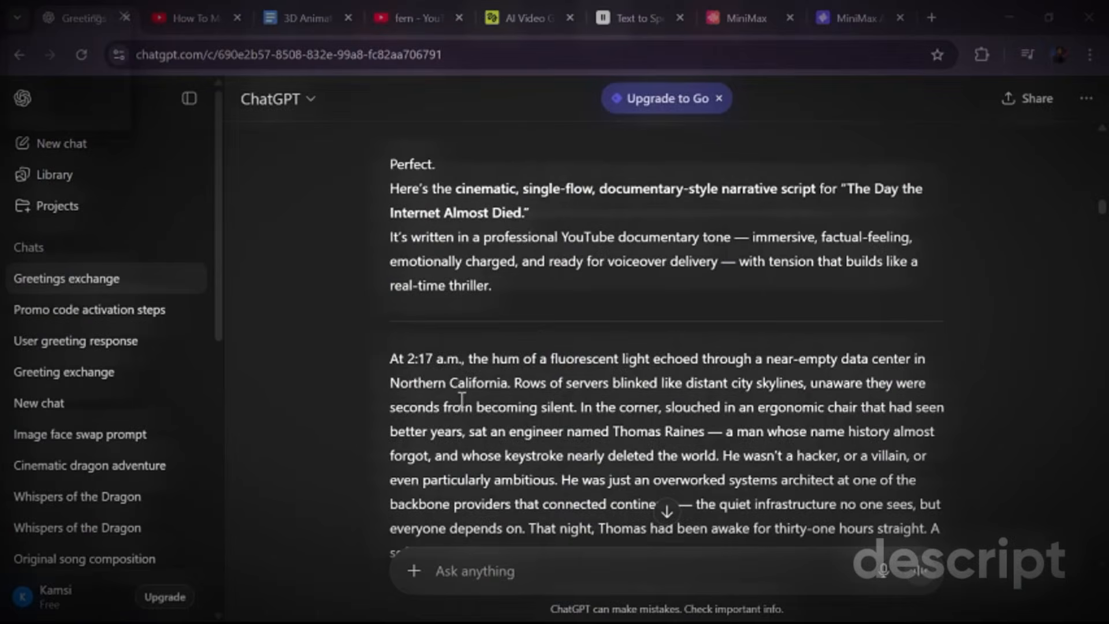
# Step: Copy the documentary script in ChatGPT from "At 2:17 a.m." through "the internet was eating itself."
pyautogui.scroll(-3, 456, 399)
pyautogui.scroll(2, 456, 398)
pyautogui.moveTo(386, 271); pyautogui.dragTo(743, 214)
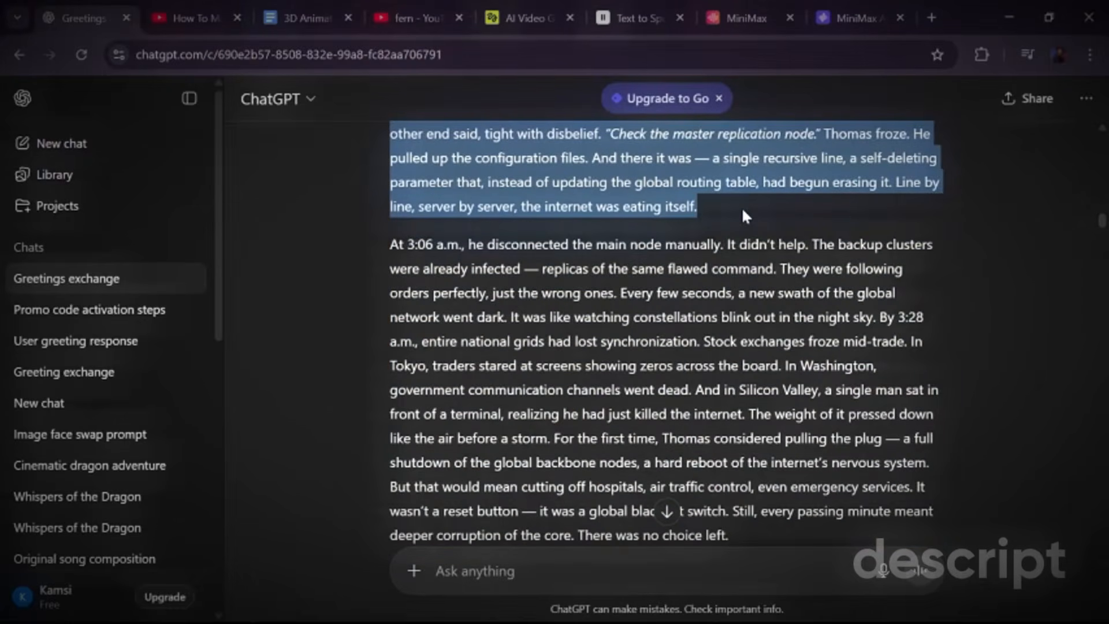
pyautogui.scroll(6, 728, 225)
pyautogui.rightClick(583, 277)
pyautogui.click(665, 306)
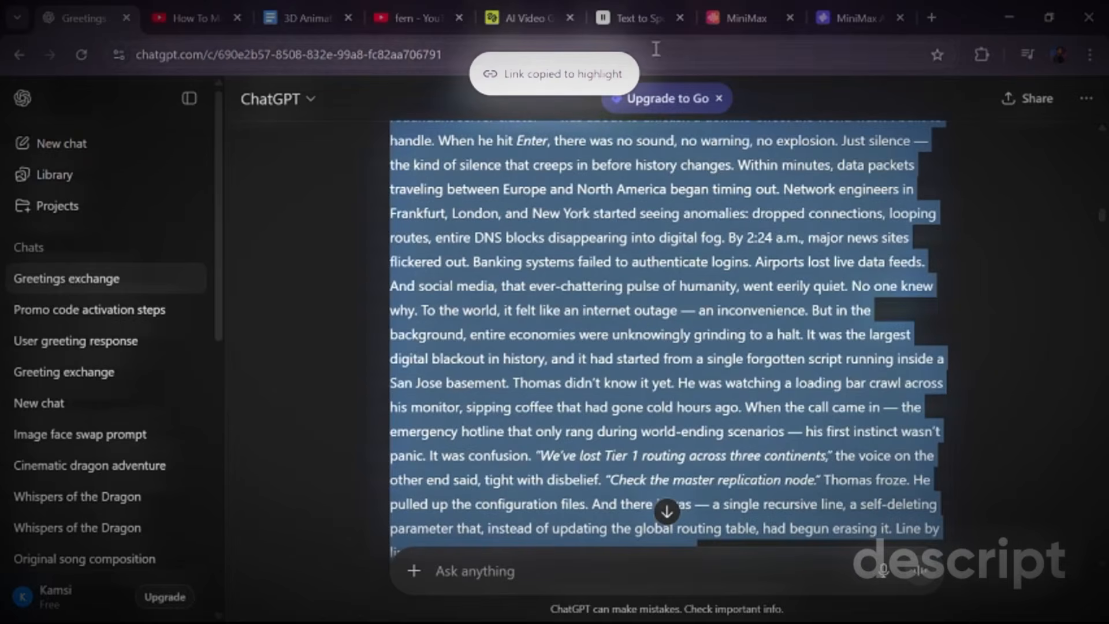
# Step: Switch to MiniMax text-to-speech and paste the copied script into the Speech Synthesis text field
pyautogui.click(729, 15)
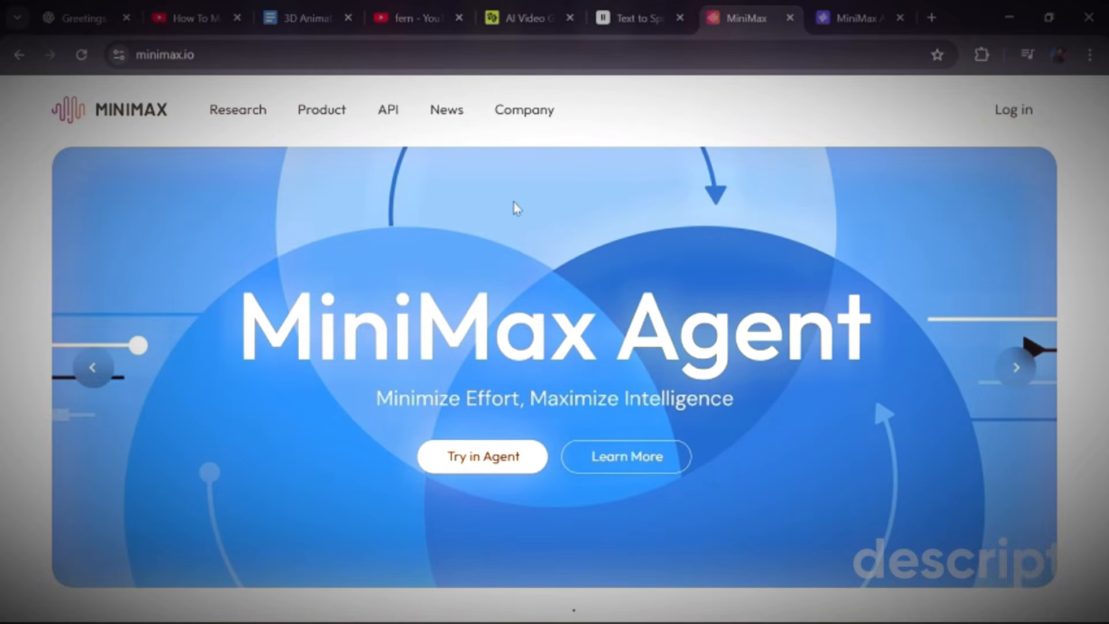
pyautogui.hotkey('ctrl', 'Tab')
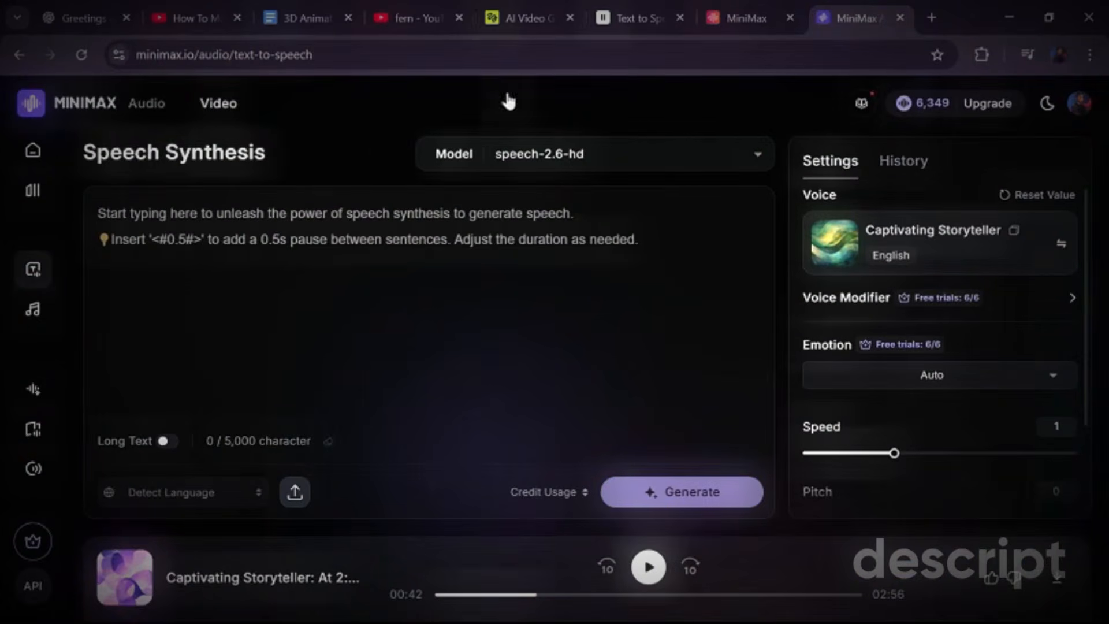
pyautogui.click(216, 232)
pyautogui.write('06')
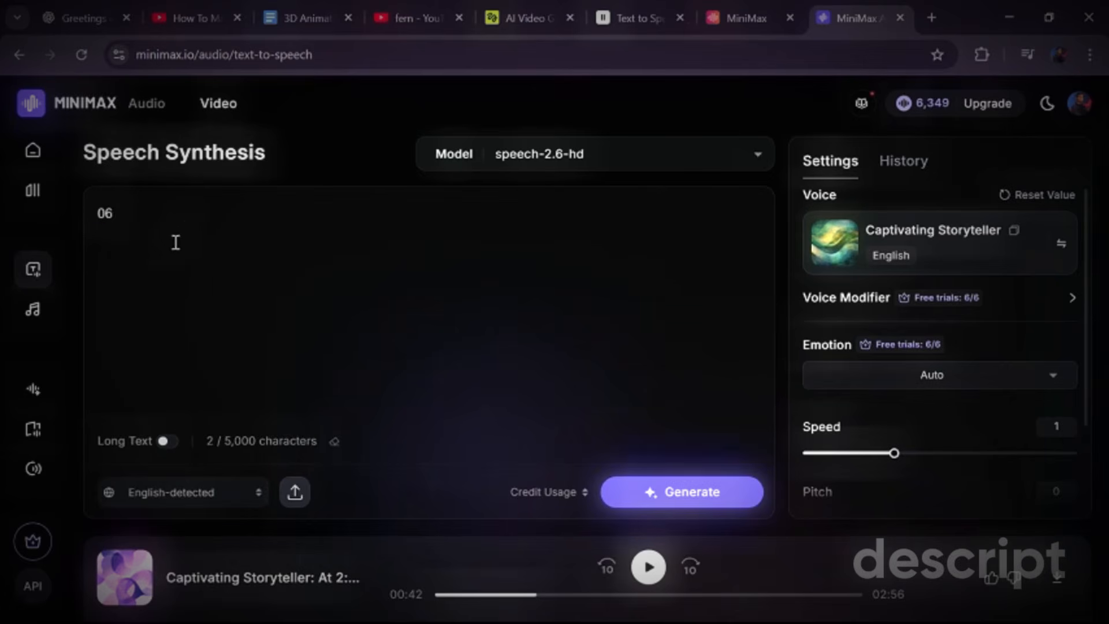
pyautogui.press('BackSpace')
pyautogui.press('BackSpace')
pyautogui.rightClick(178, 225)
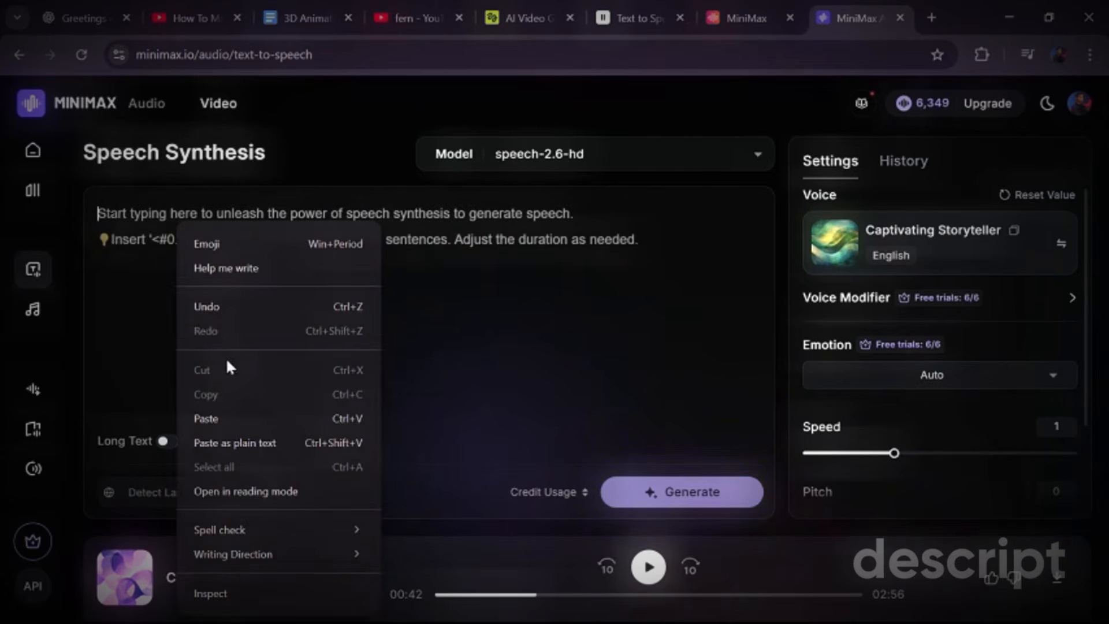
pyautogui.click(245, 424)
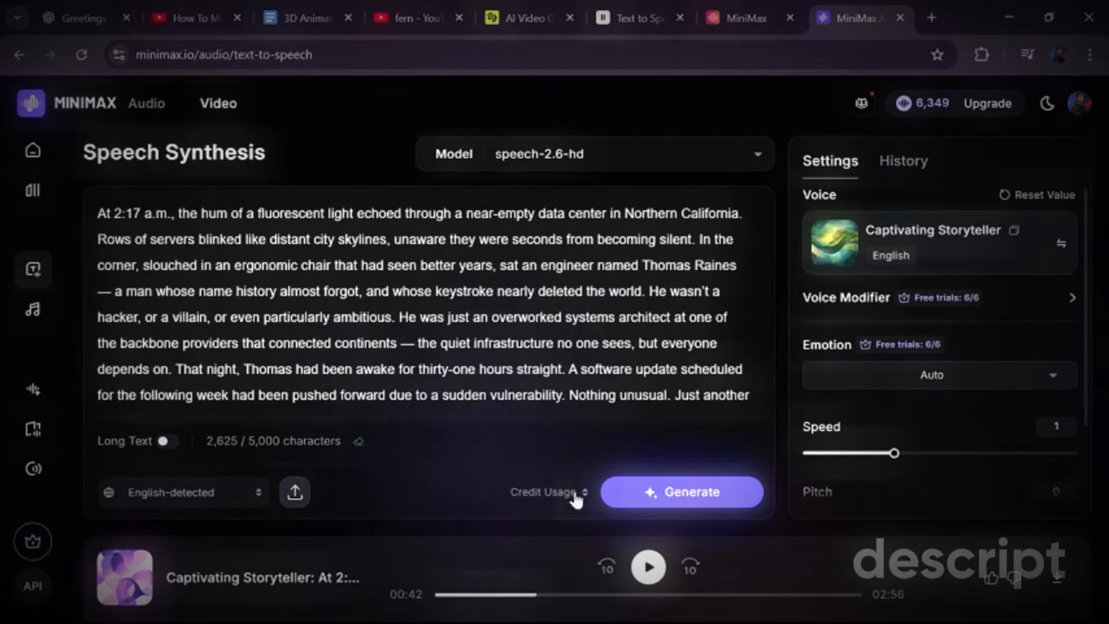
# Step: Browse the voice library and pick the Captivating Storyteller voice for the narration
pyautogui.click(933, 237)
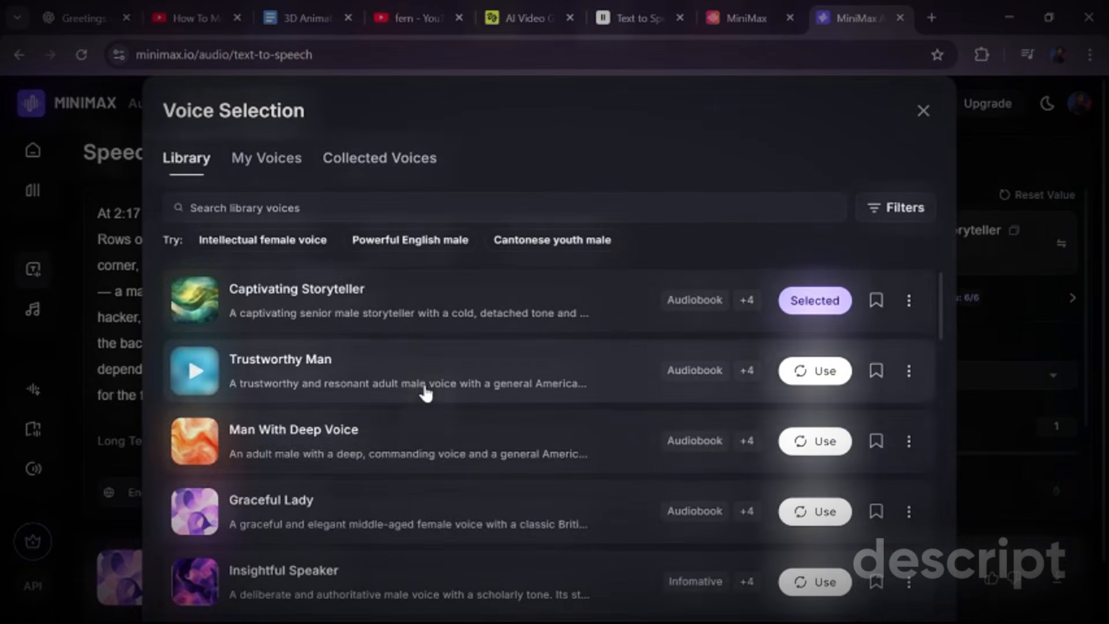
pyautogui.scroll(-2, 352, 480)
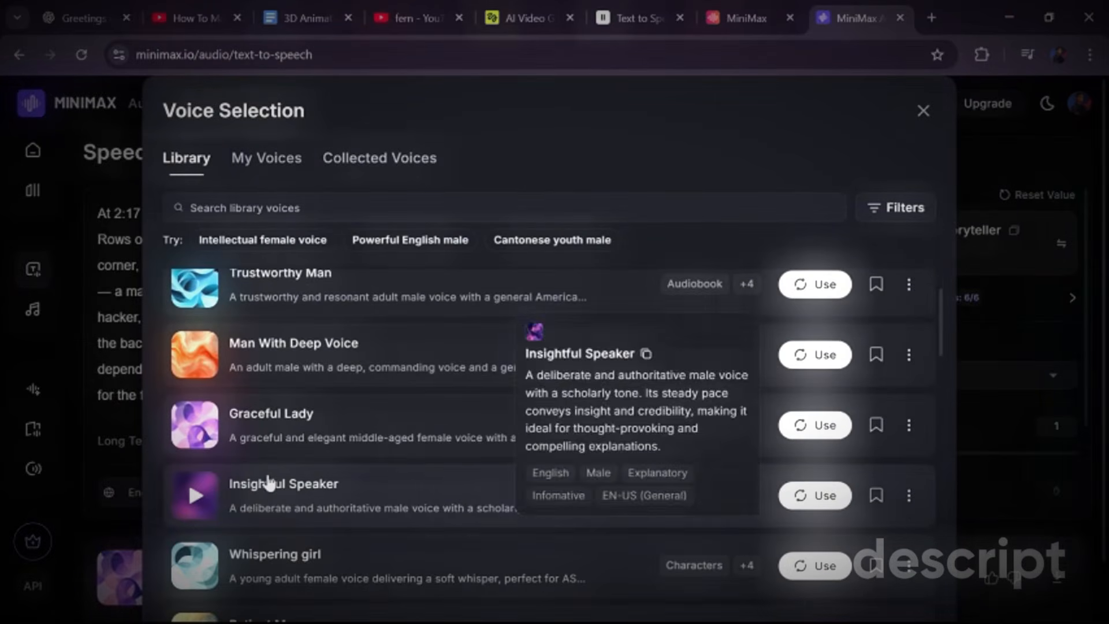
pyautogui.scroll(2, 272, 487)
pyautogui.moveTo(264, 306)
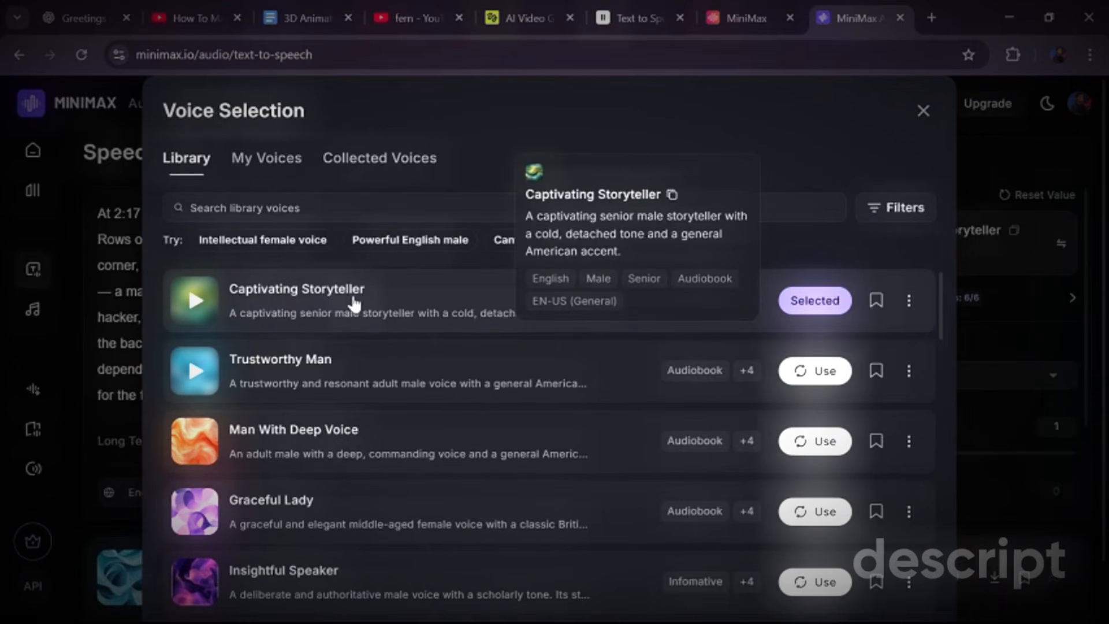
pyautogui.click(354, 302)
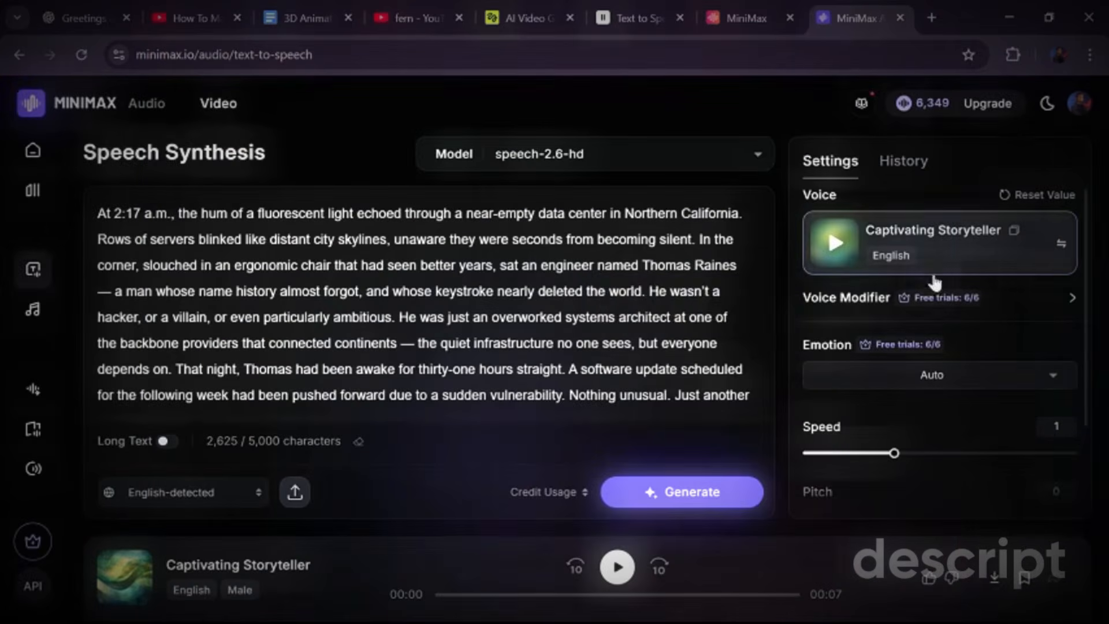
# Step: Generate the voiceover from the script, stop its playback and download the audio file
pyautogui.click(671, 494)
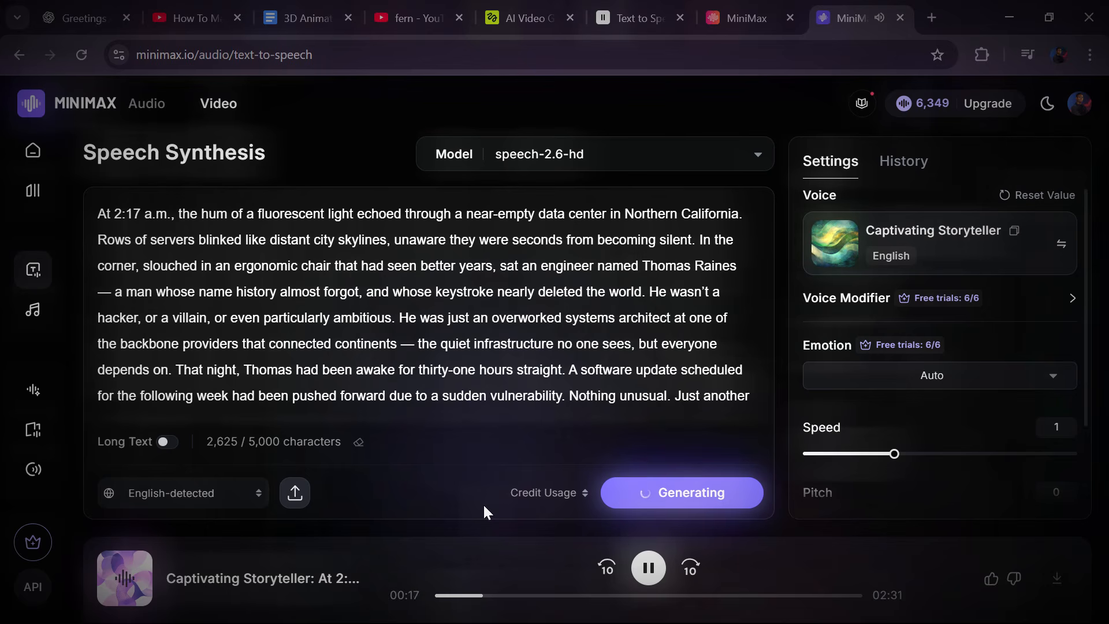
pyautogui.click(660, 569)
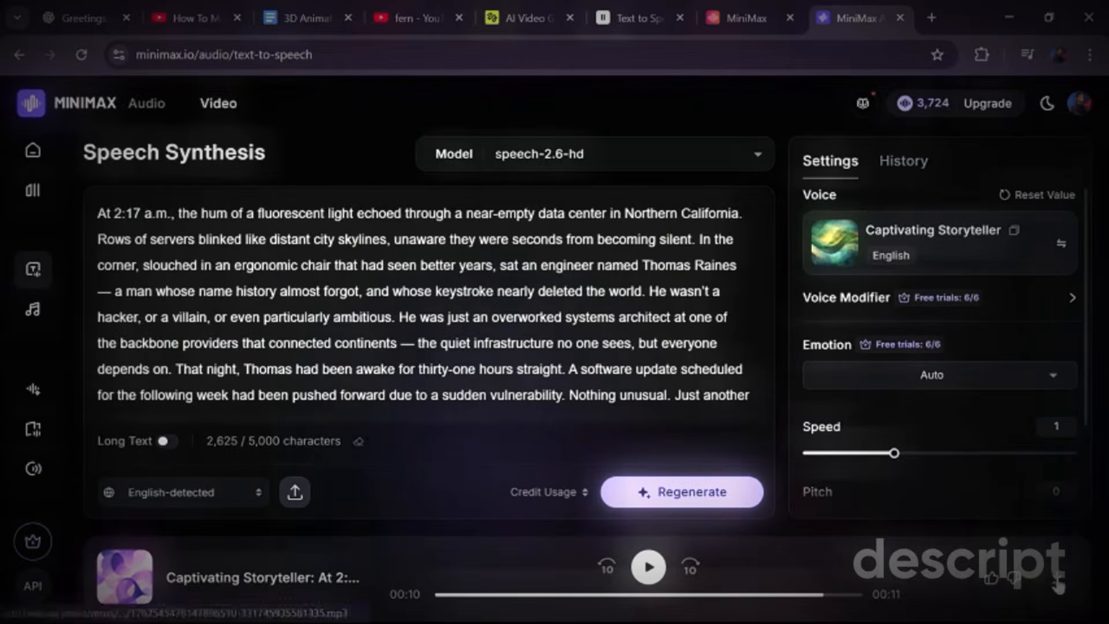
pyautogui.click(997, 54)
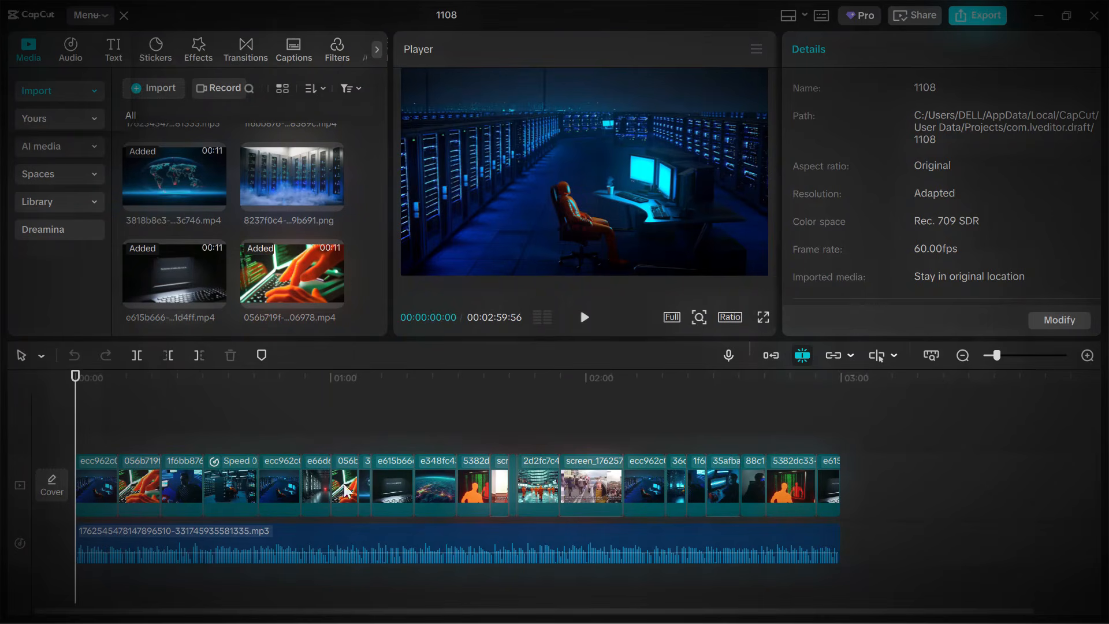
# Step: Scrub through the opening clips against the voiceover and set the video's aspect ratio to 16:9
pyautogui.click(1088, 355)
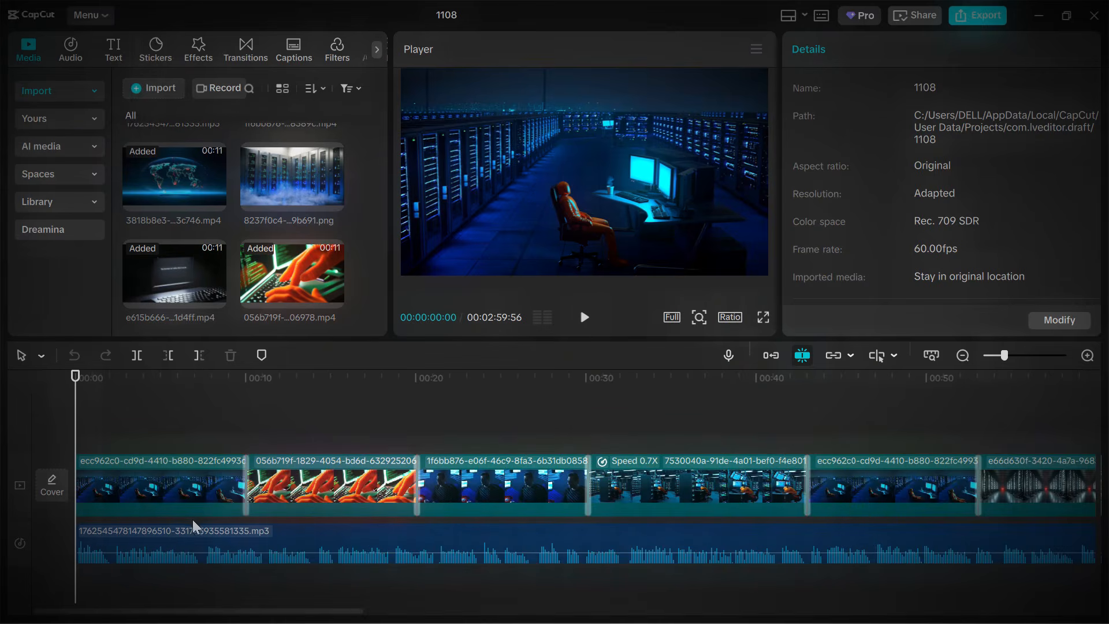
pyautogui.moveTo(100, 594); pyautogui.dragTo(110, 589)
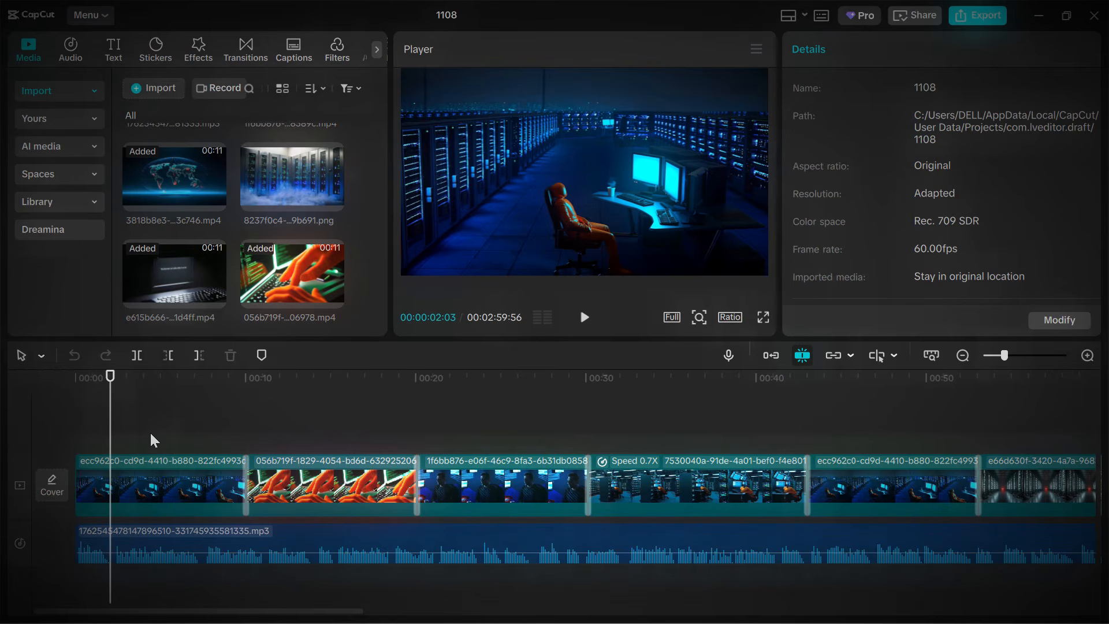
pyautogui.moveTo(137, 443); pyautogui.dragTo(643, 555)
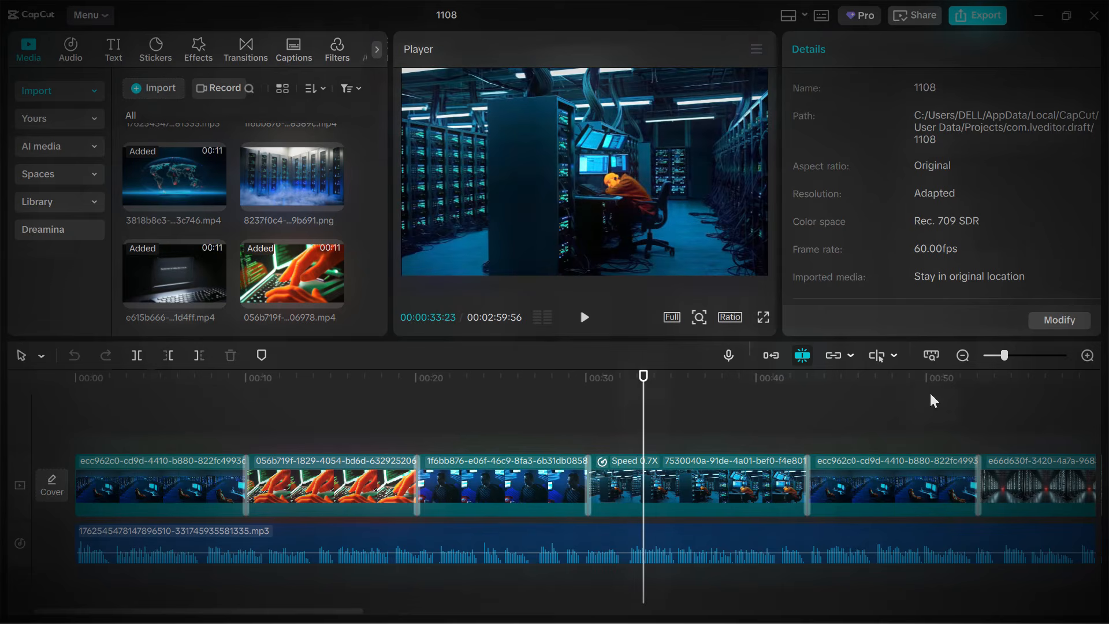
pyautogui.click(962, 356)
pyautogui.click(961, 357)
pyautogui.click(962, 358)
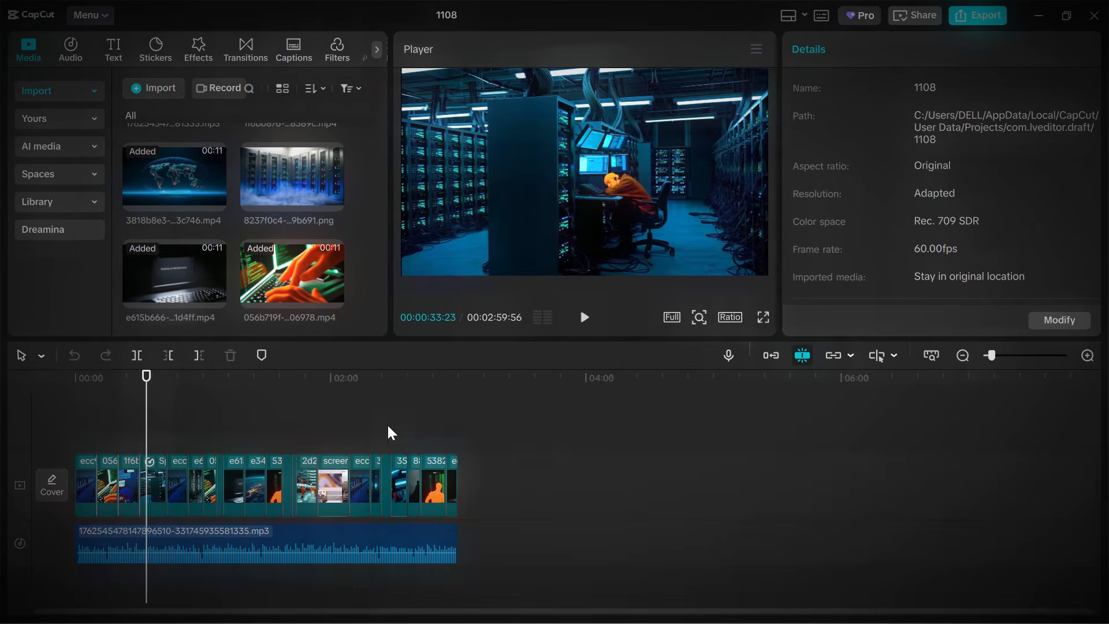
pyautogui.click(152, 485)
pyautogui.click(730, 317)
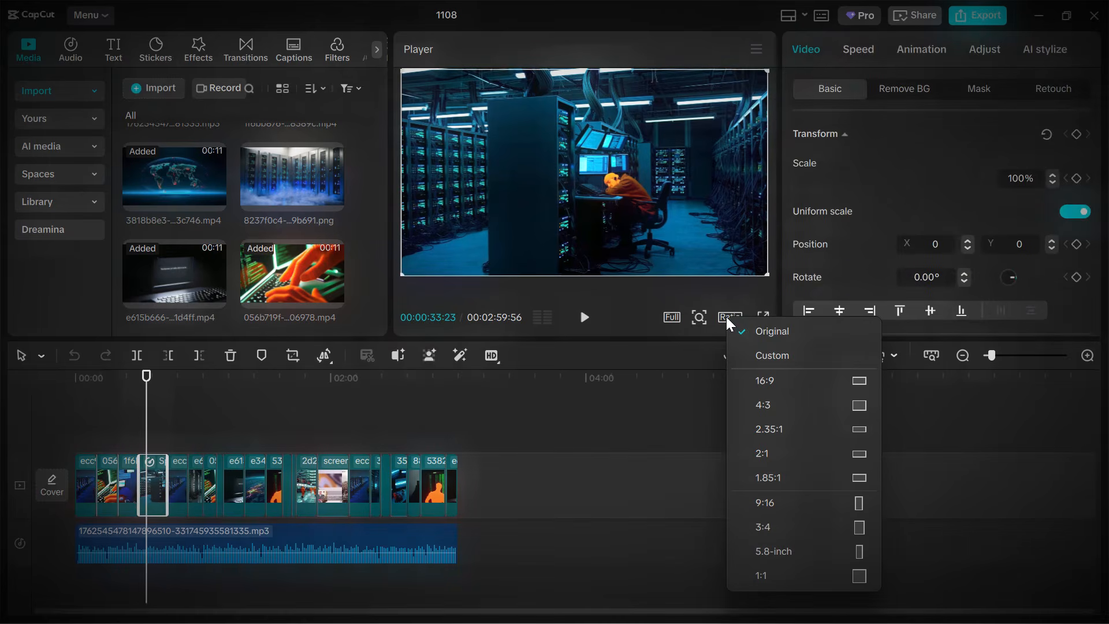
pyautogui.click(802, 384)
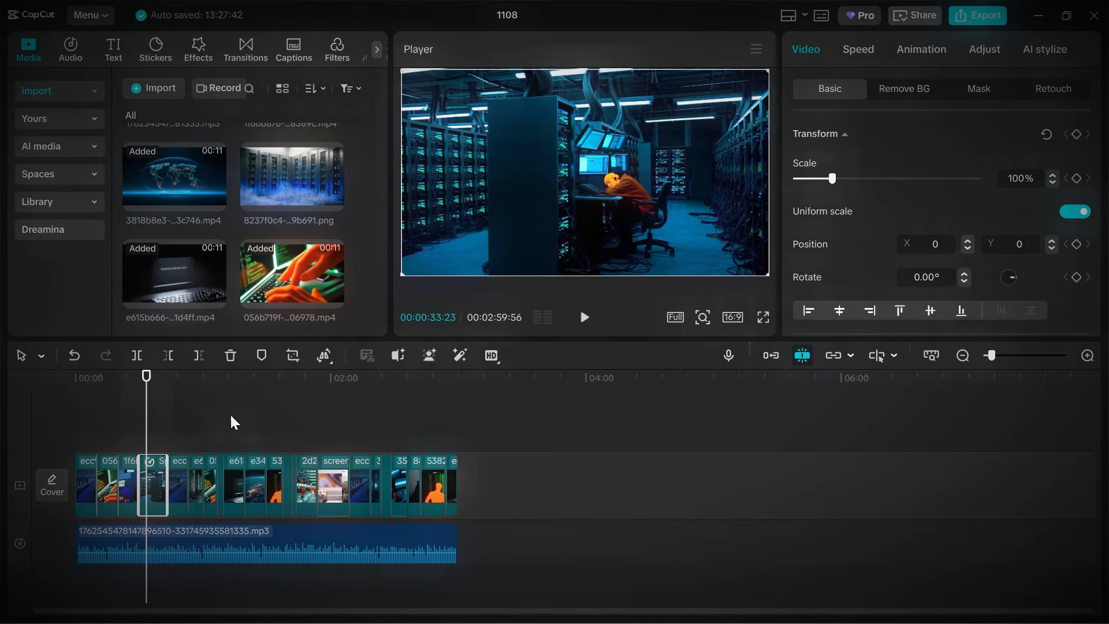
pyautogui.moveTo(144, 438); pyautogui.dragTo(5, 423)
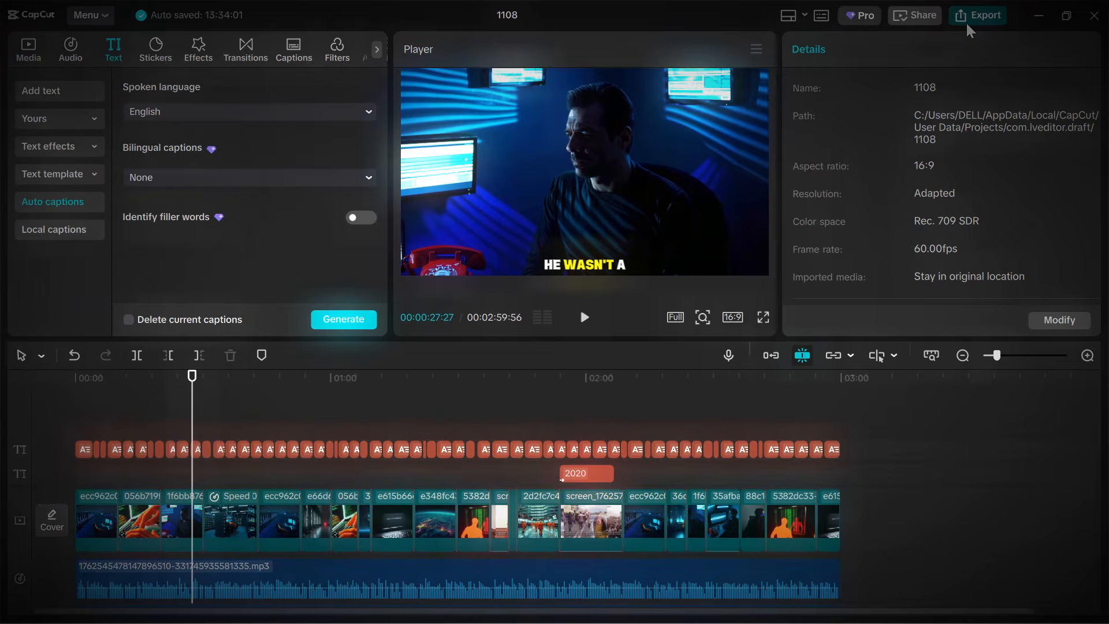
# Step: Open the export settings for the captioned documentary video
pyautogui.click(971, 19)
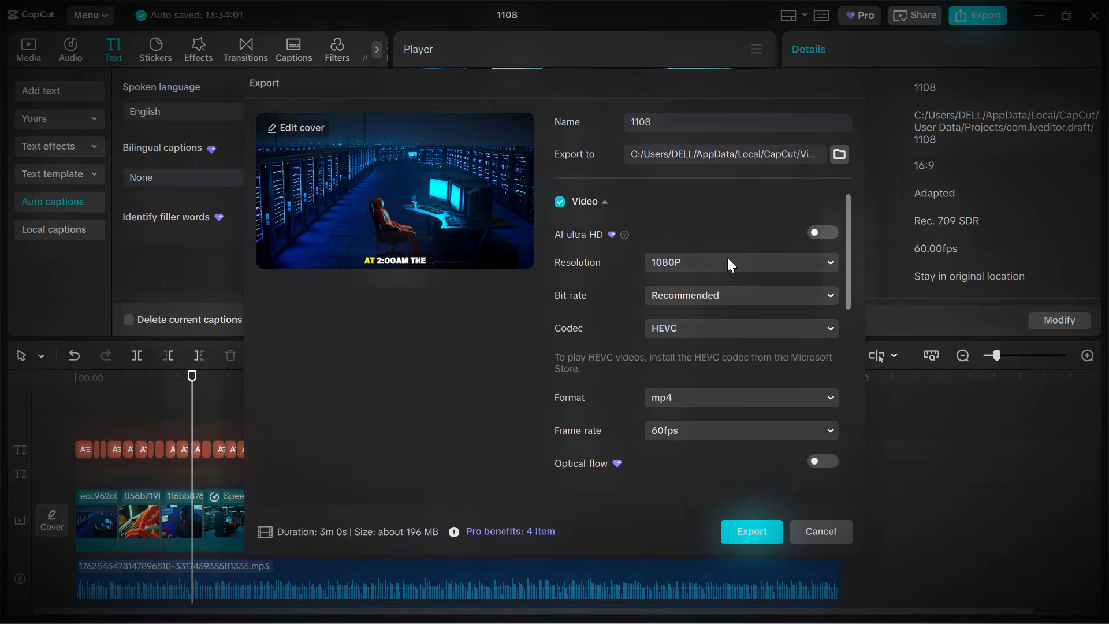